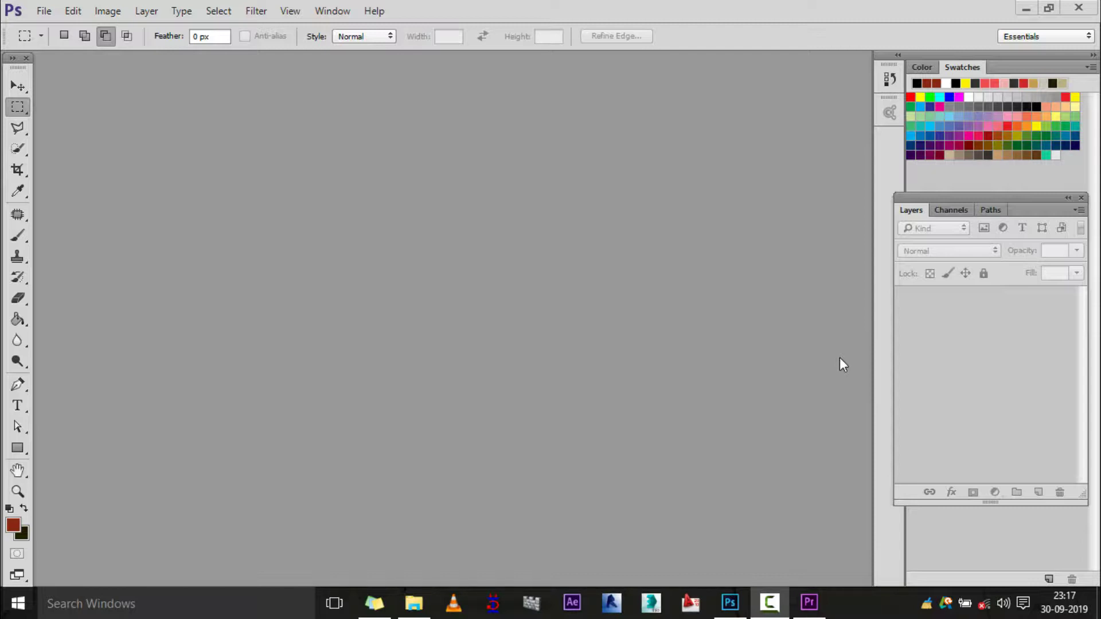
- Open 'Light Rays - PiXimperfect - Sample Image.jpg' from the Desktop's upload folder
{"action": "left_click", "coordinate": [44, 11]}
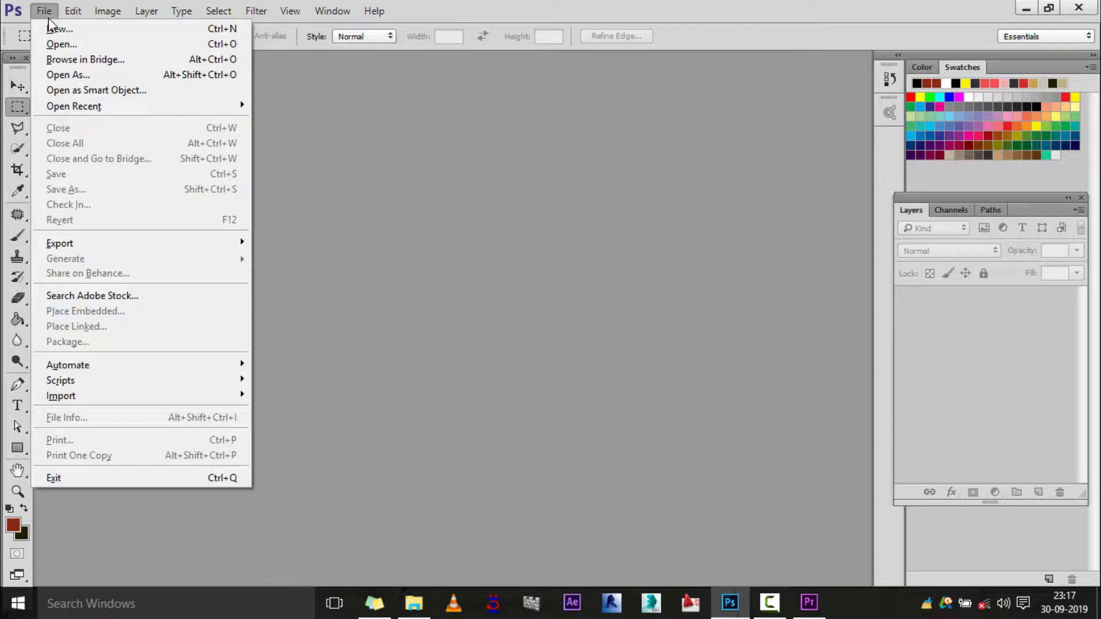
{"action": "left_click", "coordinate": [86, 45]}
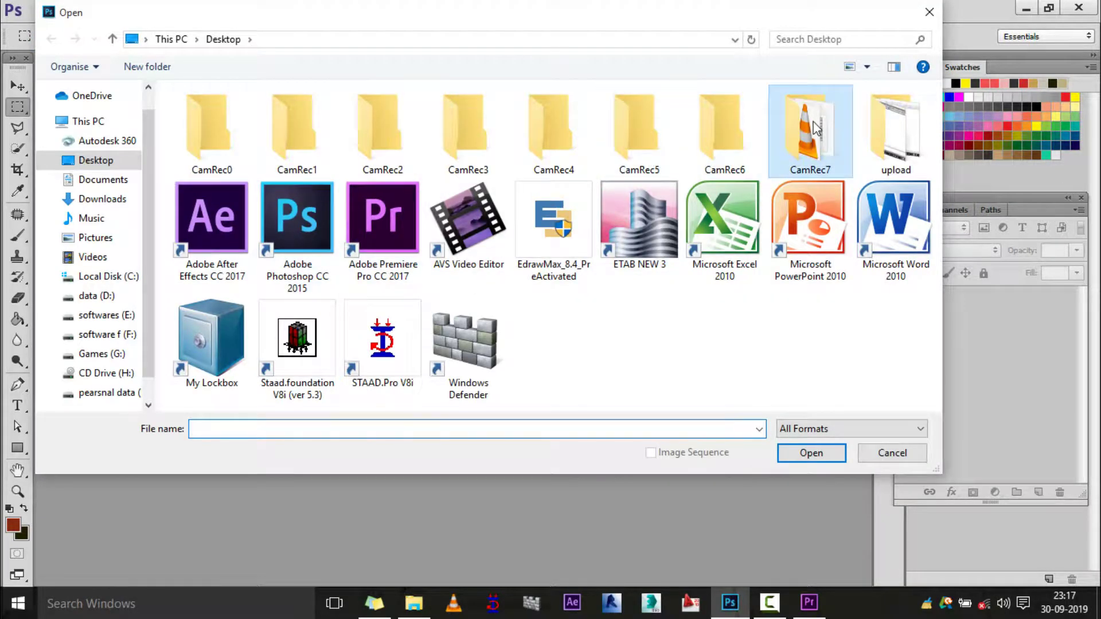
{"action": "double_click", "coordinate": [895, 130]}
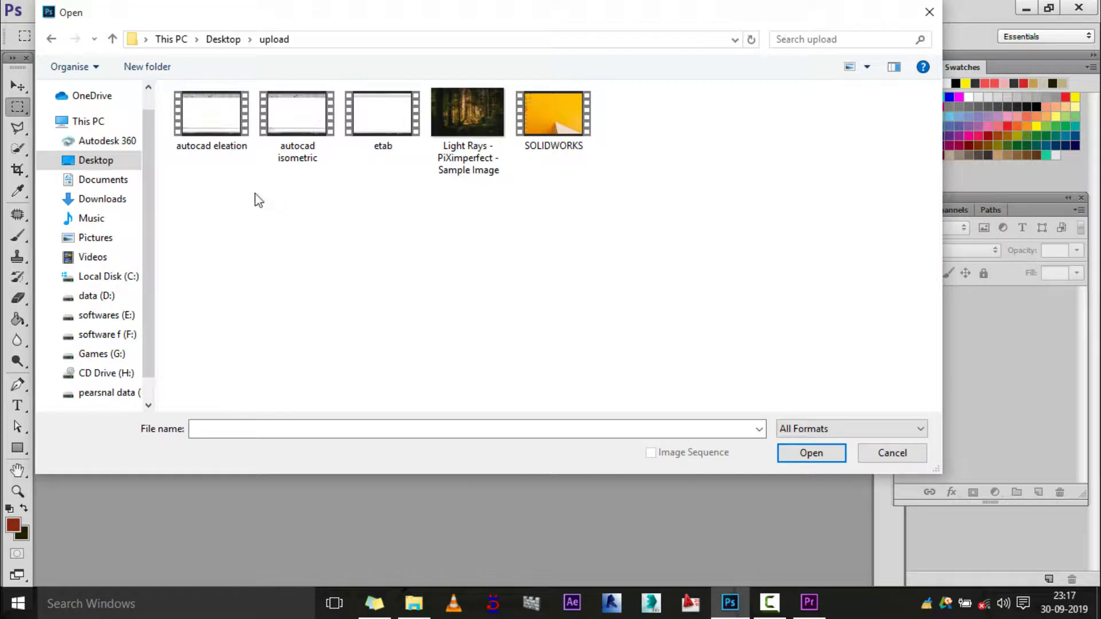
{"action": "left_click", "coordinate": [474, 143]}
{"action": "left_click", "coordinate": [814, 455]}
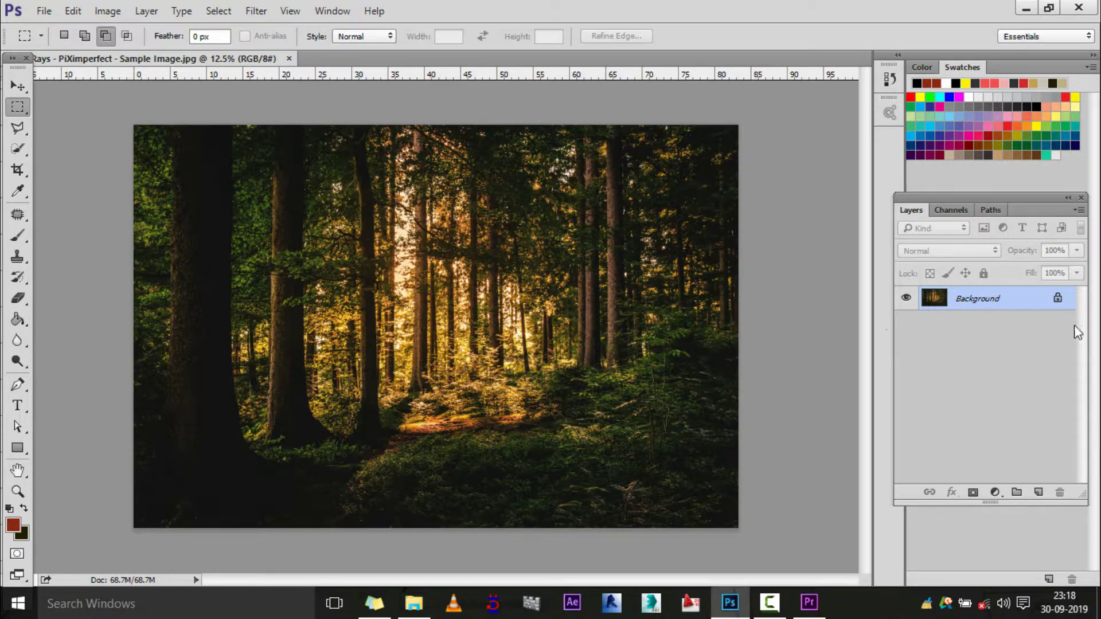
- Unlock the Background into Layer 0, duplicate it as Layer 0 copy, and hide Layer 0
{"action": "left_click", "coordinate": [1057, 298]}
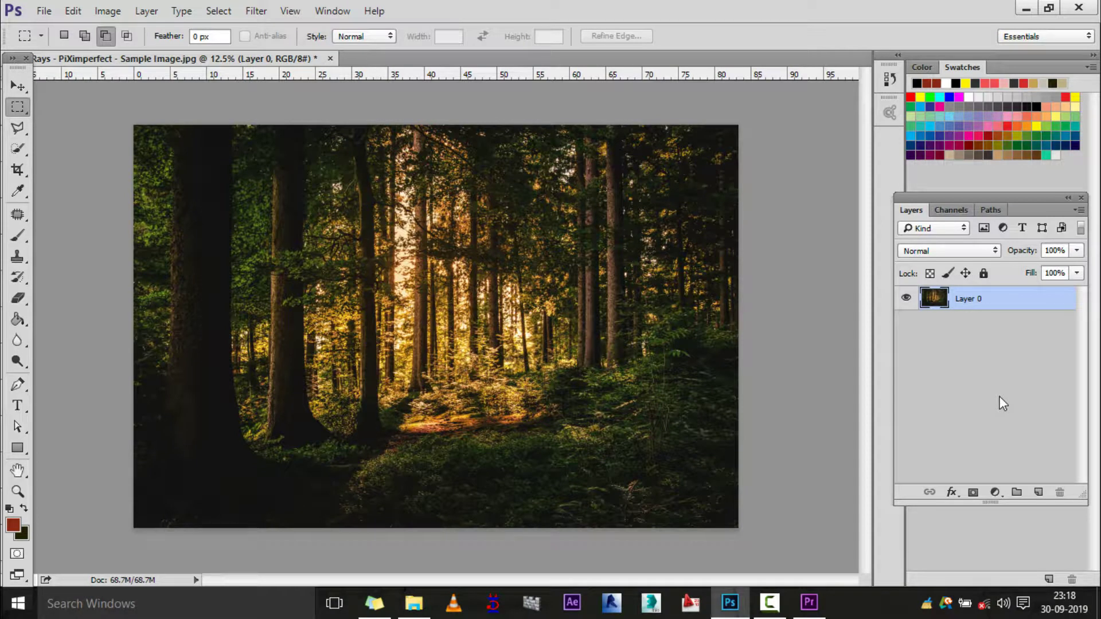
{"action": "key", "text": "ctrl+j"}
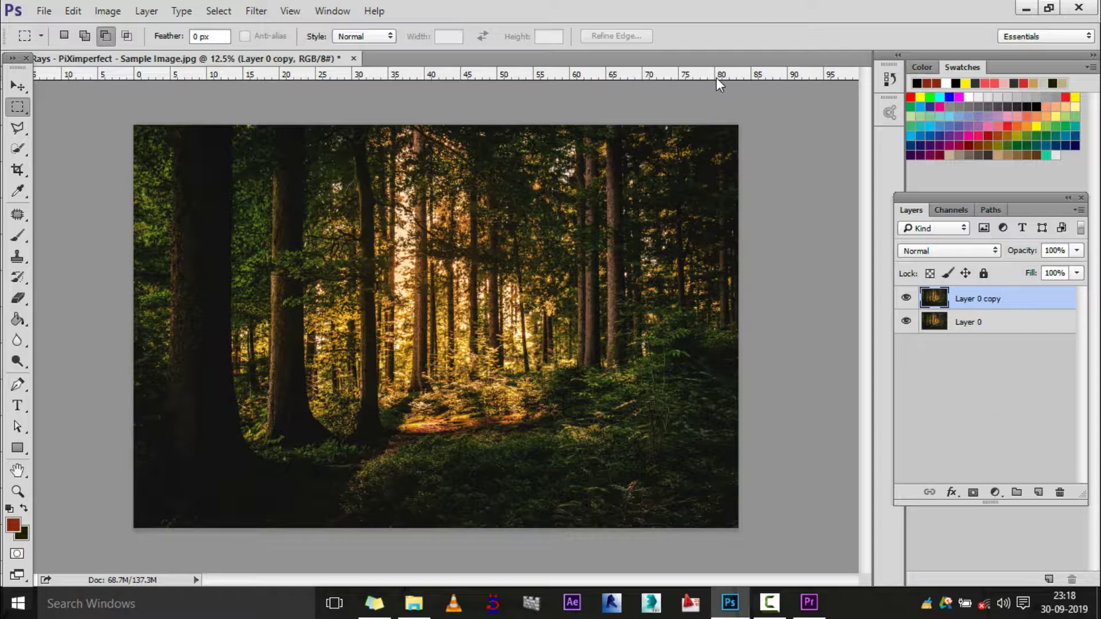
{"action": "left_click", "coordinate": [906, 322]}
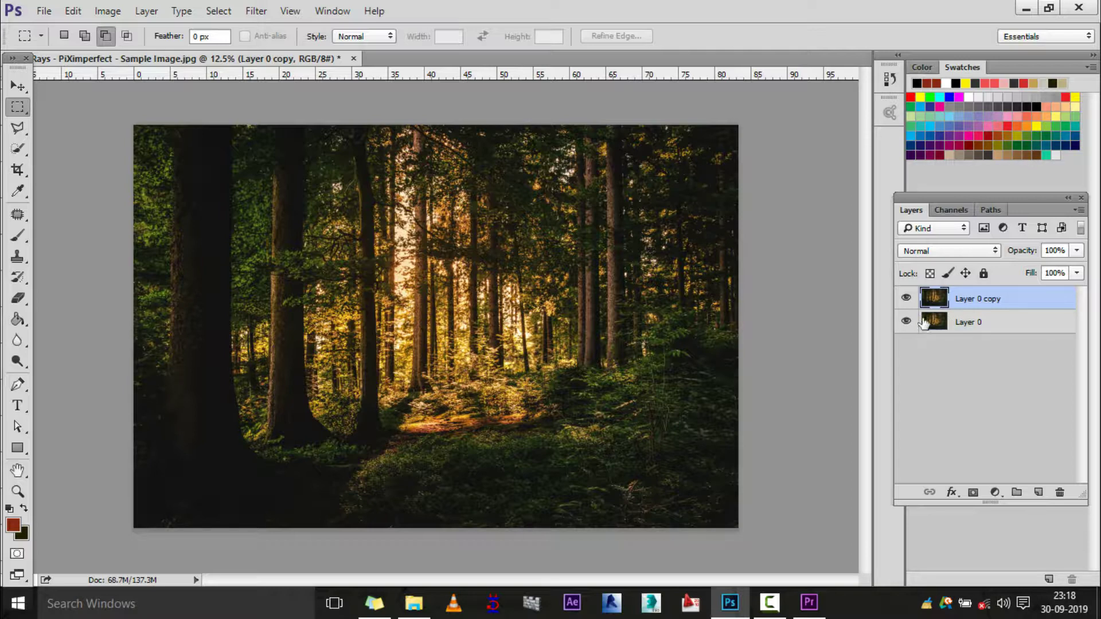
{"action": "left_click", "coordinate": [770, 602]}
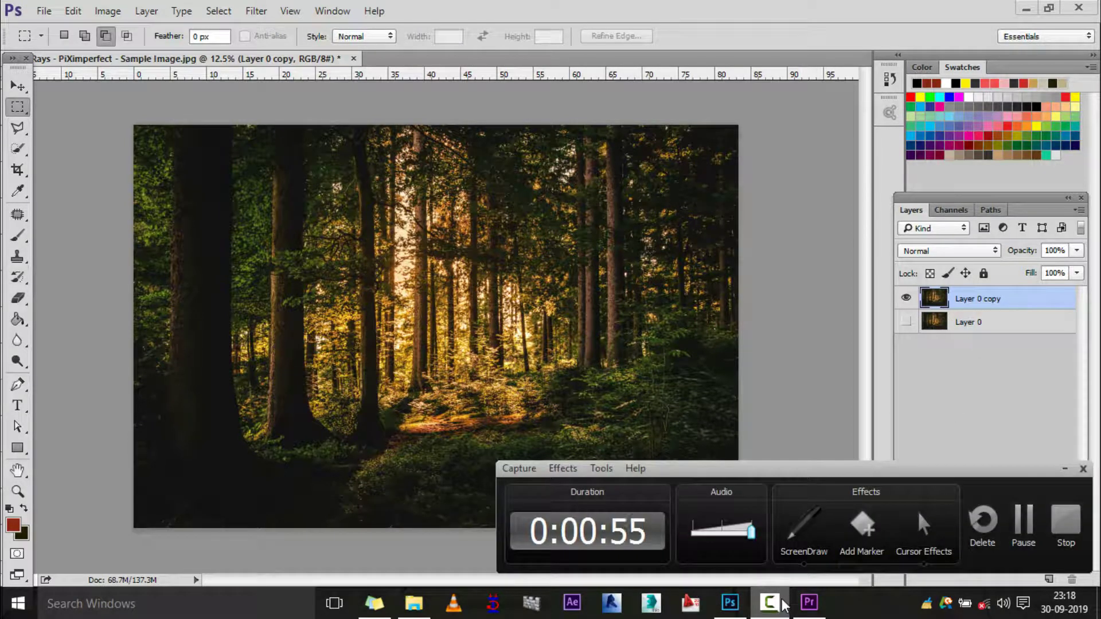
{"action": "left_click", "coordinate": [783, 606]}
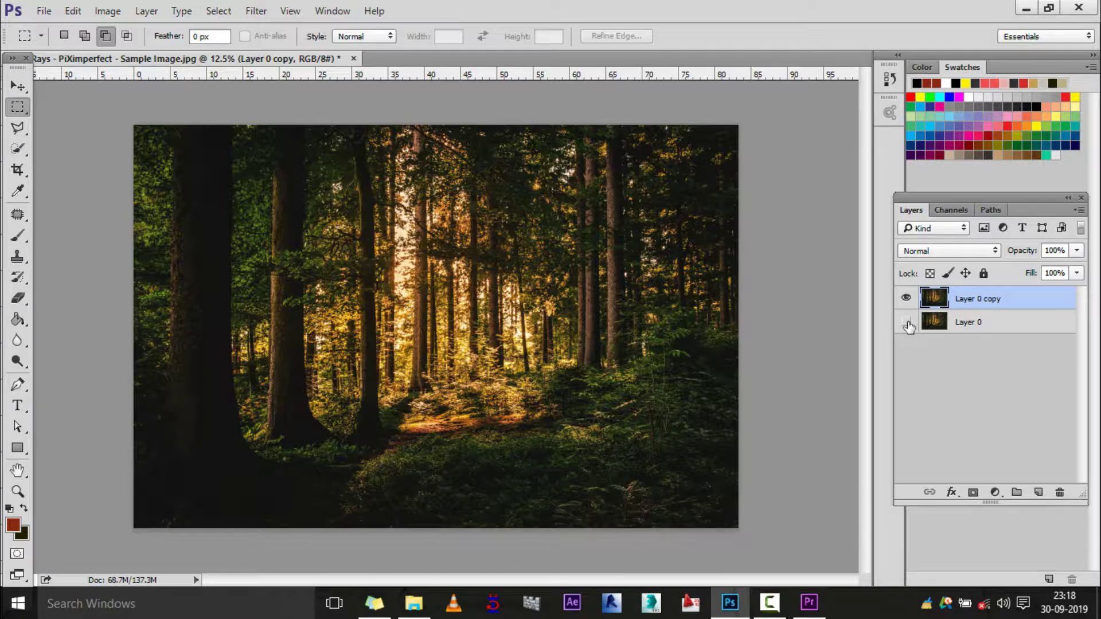
- Look through the Blur filters without applying any, then bring up the Select menu
{"action": "left_click", "coordinate": [256, 11]}
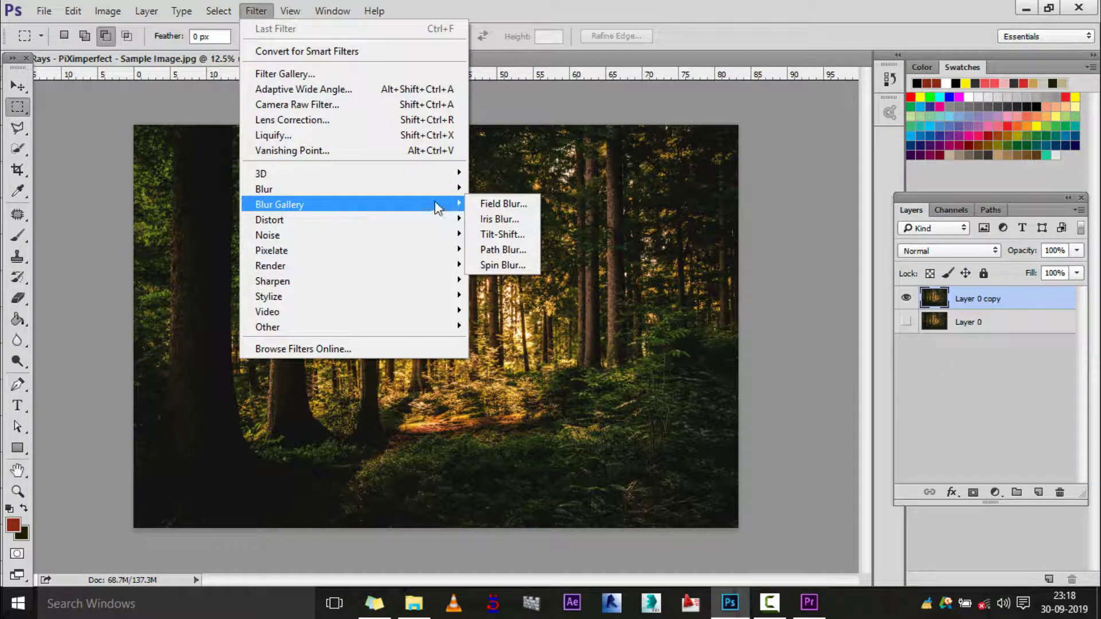
{"action": "mouse_move", "coordinate": [353, 189]}
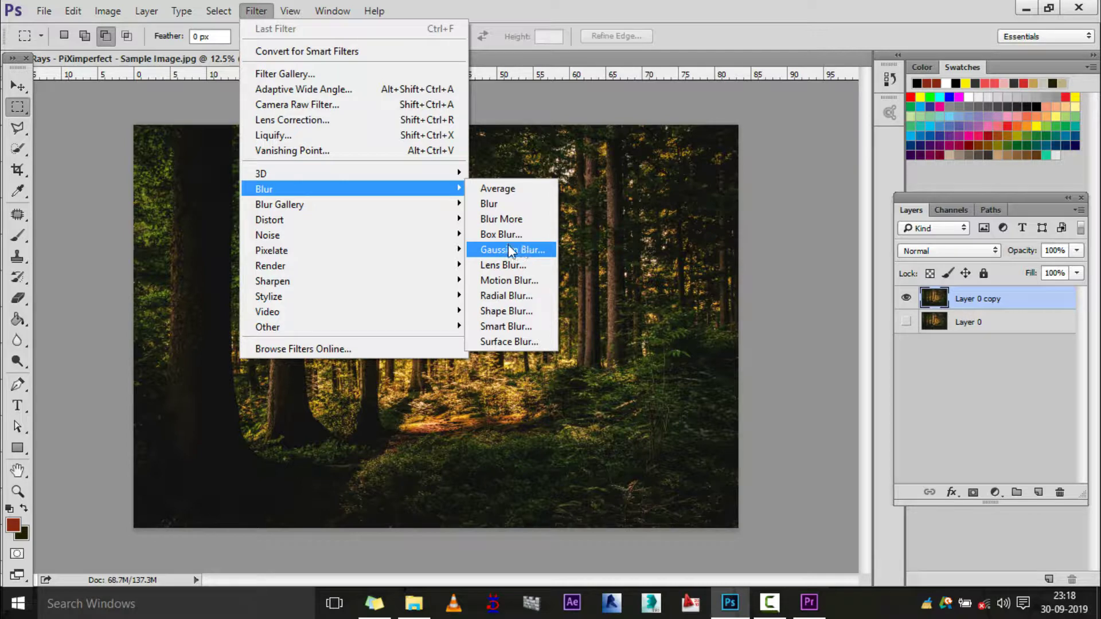
{"action": "left_click", "coordinate": [550, 14]}
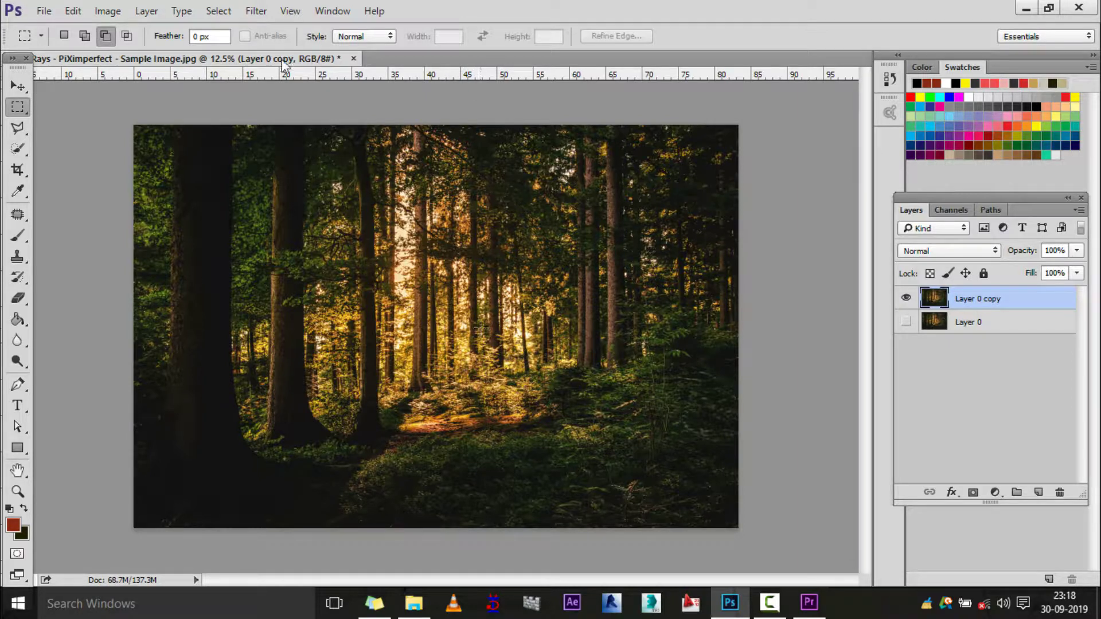
{"action": "left_click", "coordinate": [219, 13]}
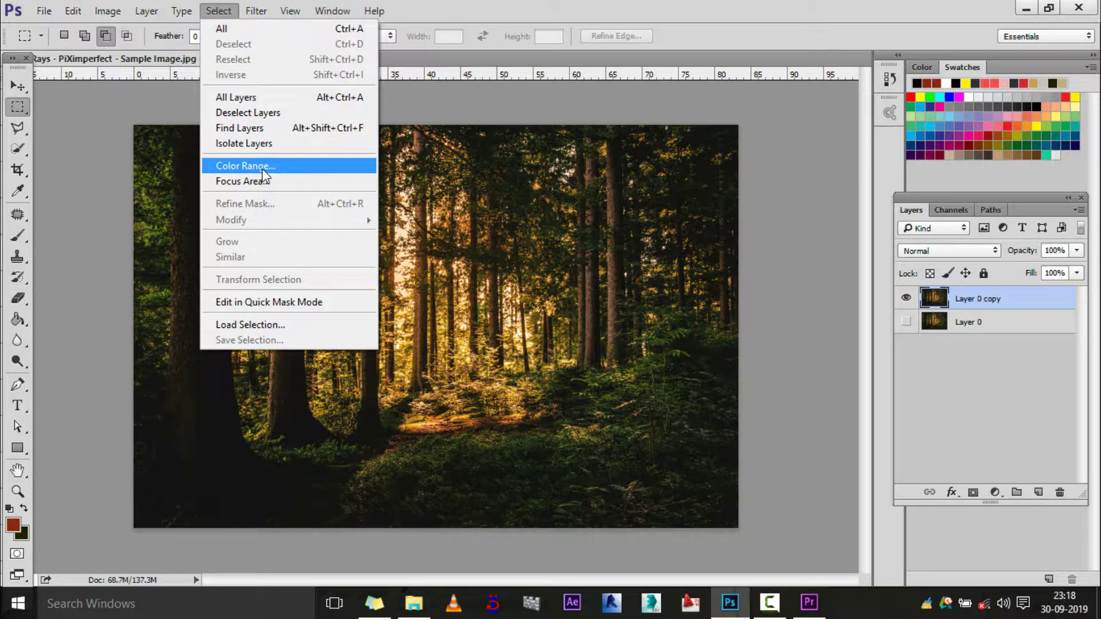
- Make a first Color Range selection by sampling the bright sunlight between the trees
{"action": "left_click", "coordinate": [241, 166]}
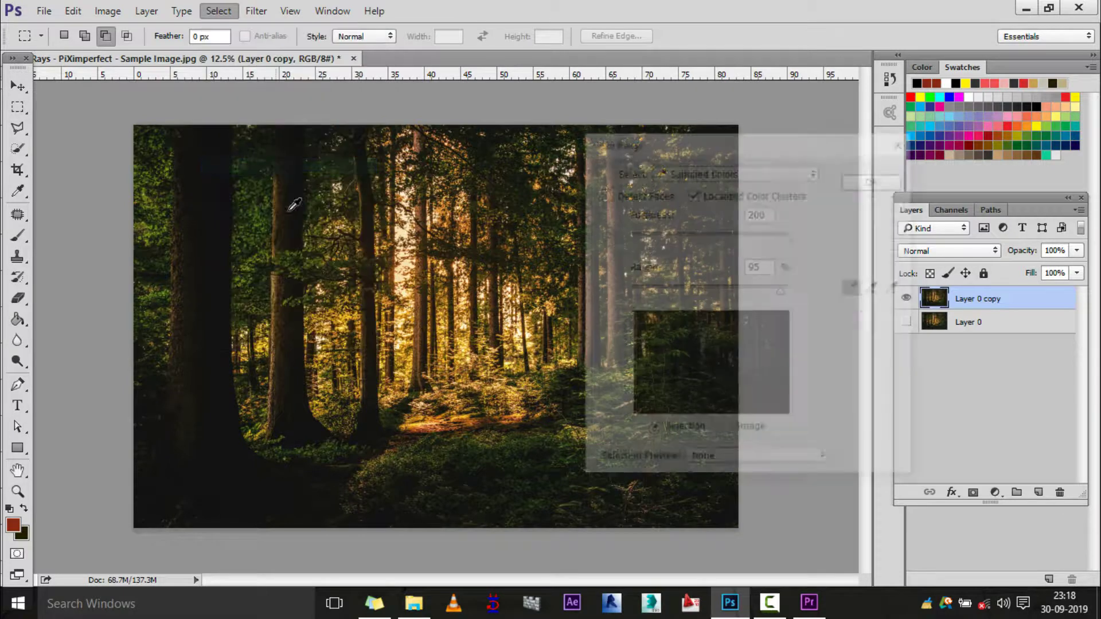
{"action": "left_click", "coordinate": [410, 258]}
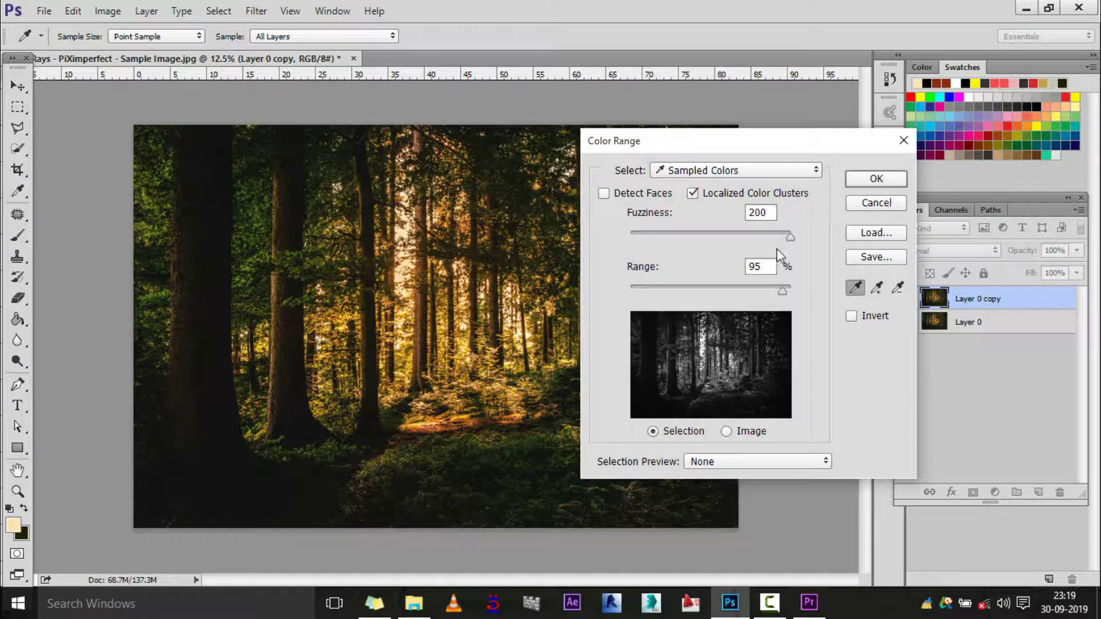
{"action": "mouse_move", "coordinate": [782, 290]}
{"action": "left_mouse_down"}
{"action": "mouse_move", "coordinate": [661, 287]}
{"action": "mouse_move", "coordinate": [739, 292]}
{"action": "mouse_move", "coordinate": [670, 296]}
{"action": "mouse_move", "coordinate": [703, 291]}
{"action": "left_mouse_up"}
{"action": "left_click", "coordinate": [873, 181]}
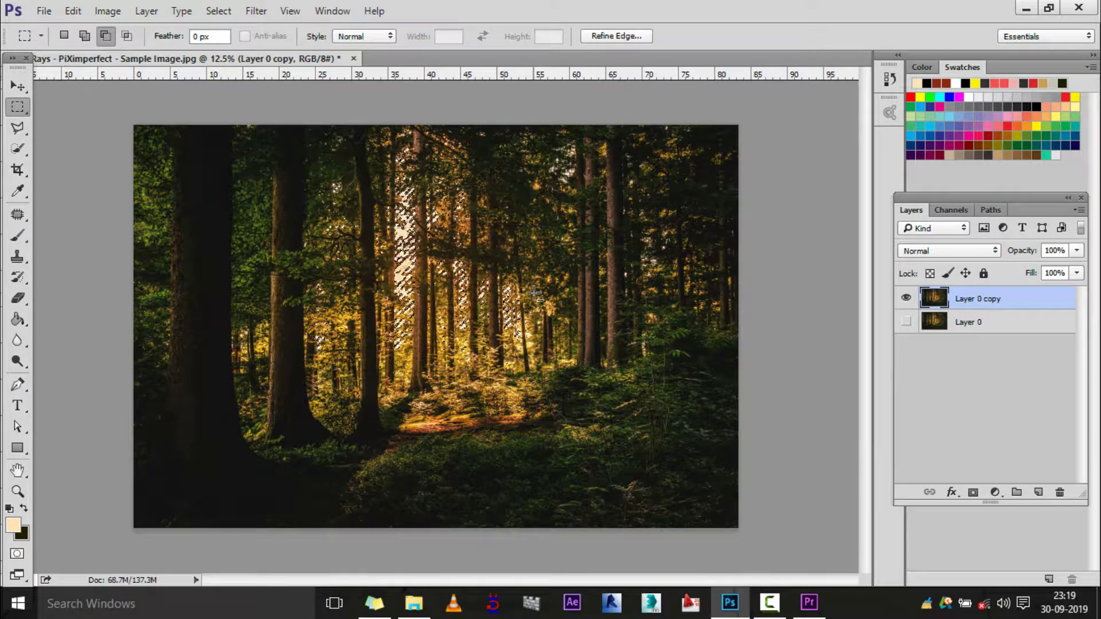
- Deselect and redo the Color Range selection with Fuzziness 200 and a wider range
{"action": "left_click", "coordinate": [384, 126]}
{"action": "left_click", "coordinate": [219, 11]}
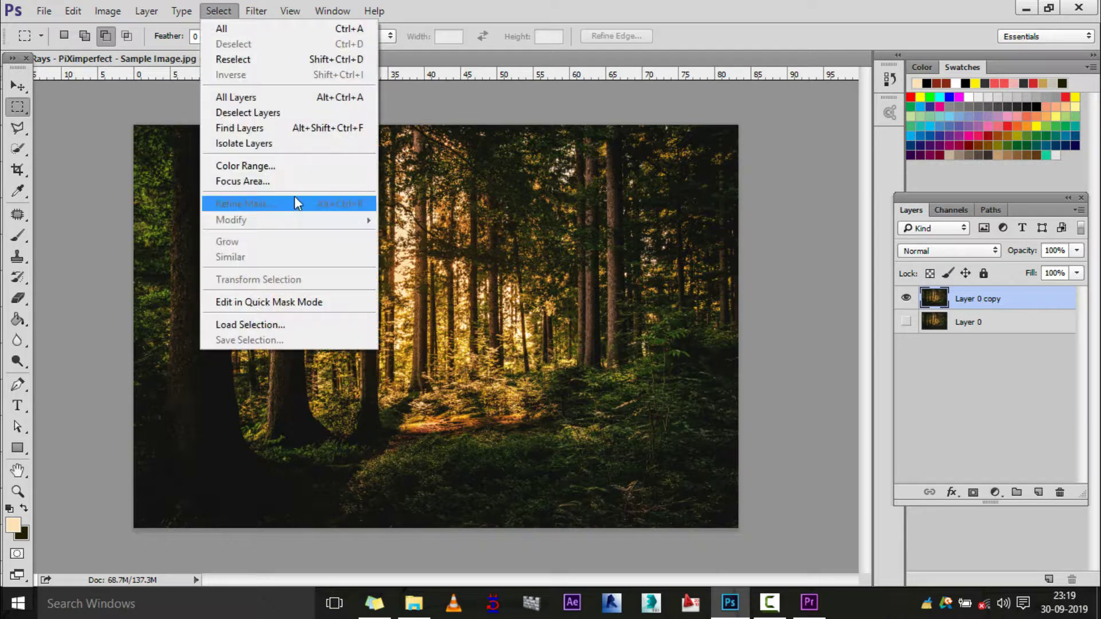
{"action": "left_click", "coordinate": [295, 166]}
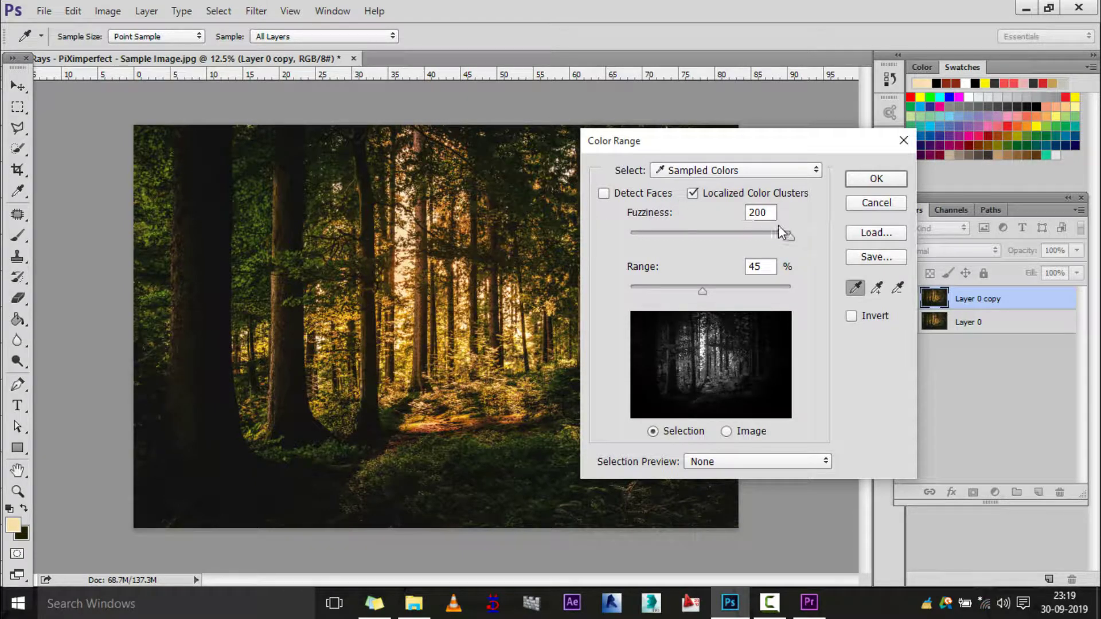
{"action": "left_click_drag", "start_coordinate": [775, 237], "coordinate": [790, 237]}
{"action": "left_click_drag", "start_coordinate": [703, 291], "coordinate": [771, 291]}
{"action": "left_click", "coordinate": [889, 185]}
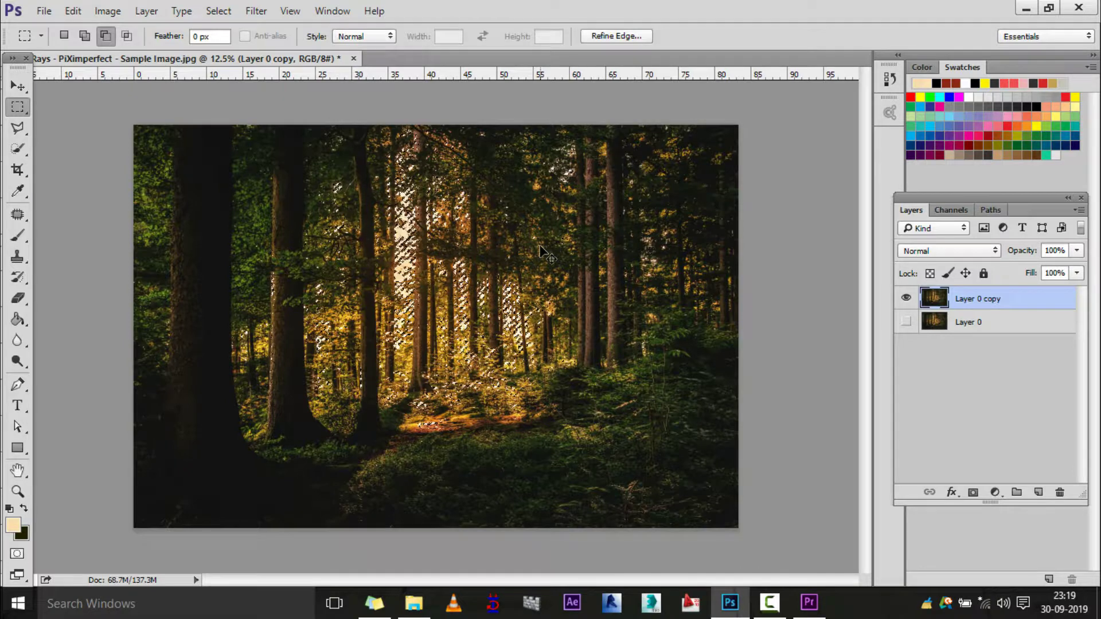
- Copy the selected light areas to a new Layer 1 and check it alone
{"action": "key", "text": "ctrl+j"}
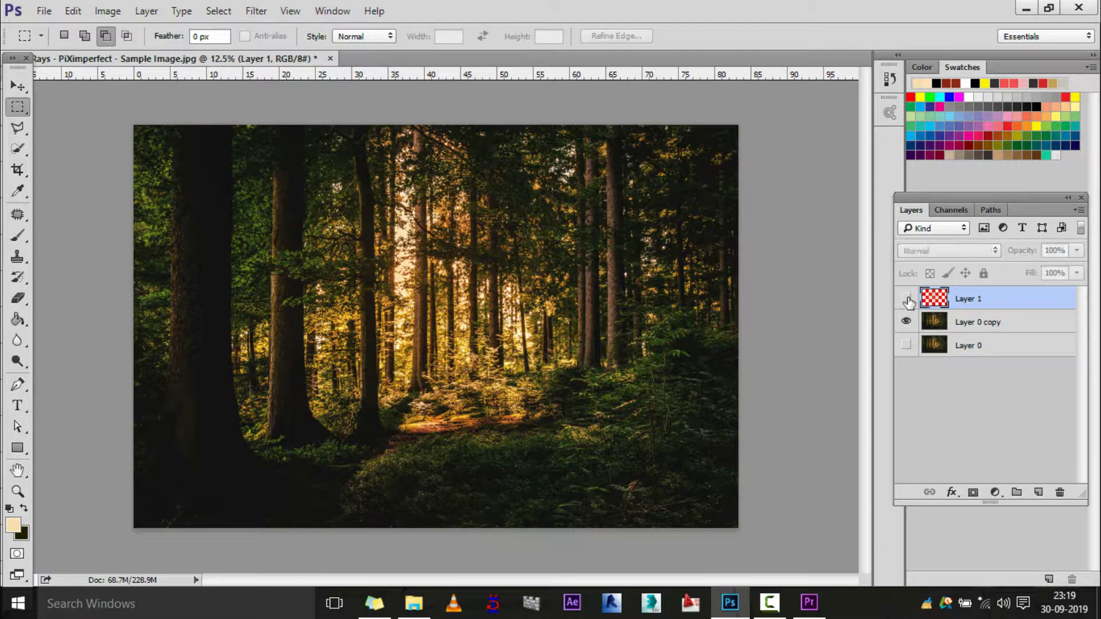
{"action": "left_click", "coordinate": [906, 300], "text": "alt"}
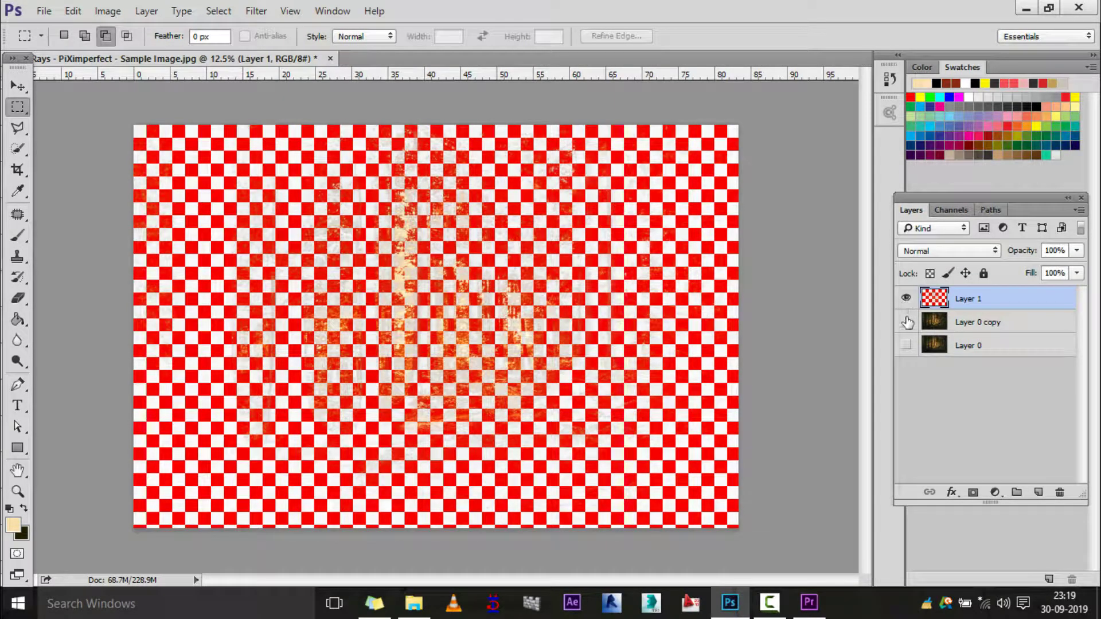
{"action": "left_click", "coordinate": [907, 322]}
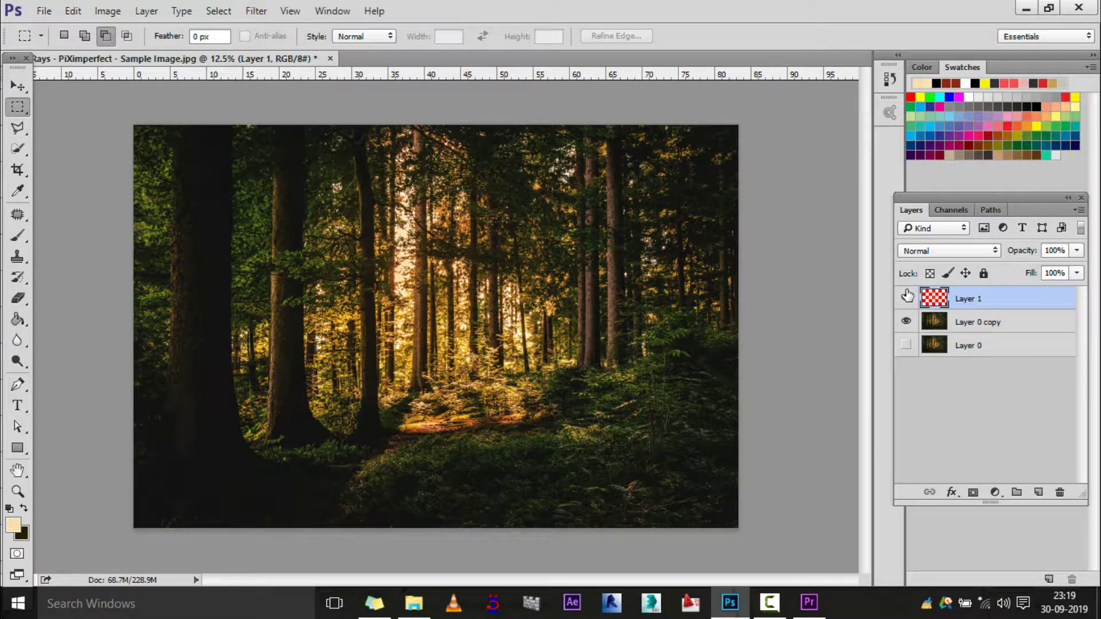
- Make a trial Layer 1 copy, compare the light layers, then delete that copy
{"action": "key", "text": "ctrl+j"}
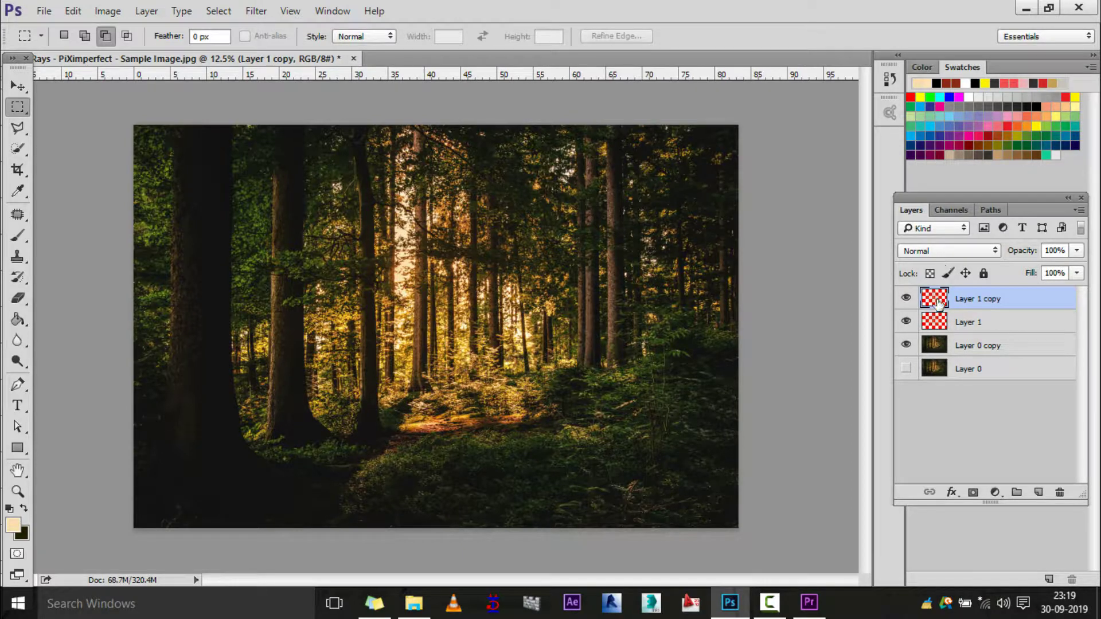
{"action": "left_click", "coordinate": [906, 345]}
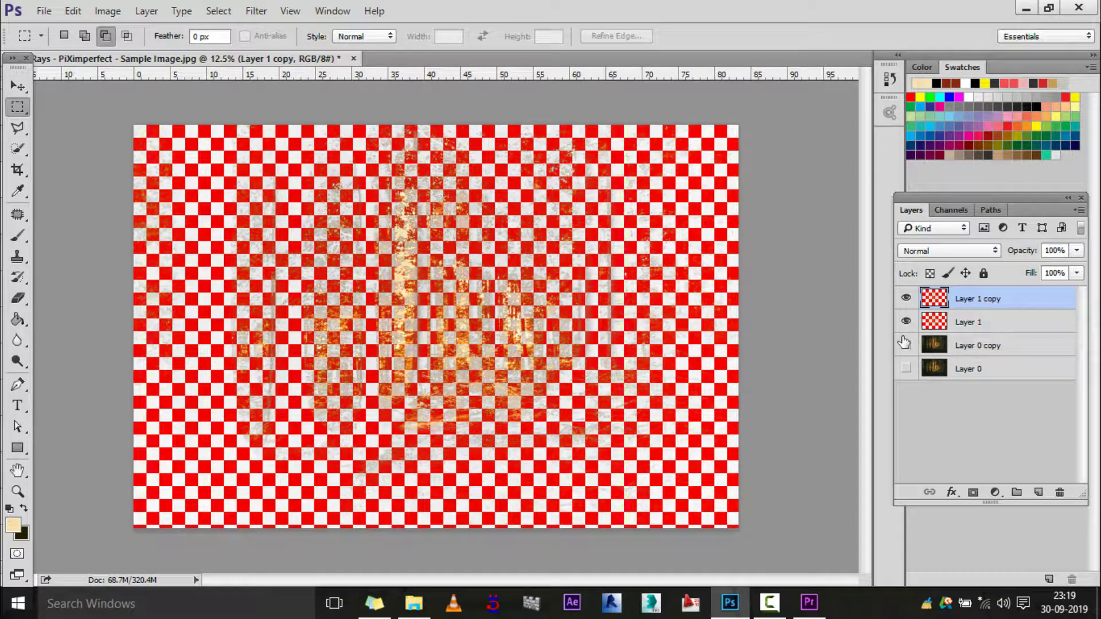
{"action": "left_click", "coordinate": [906, 298]}
{"action": "left_click", "coordinate": [906, 344]}
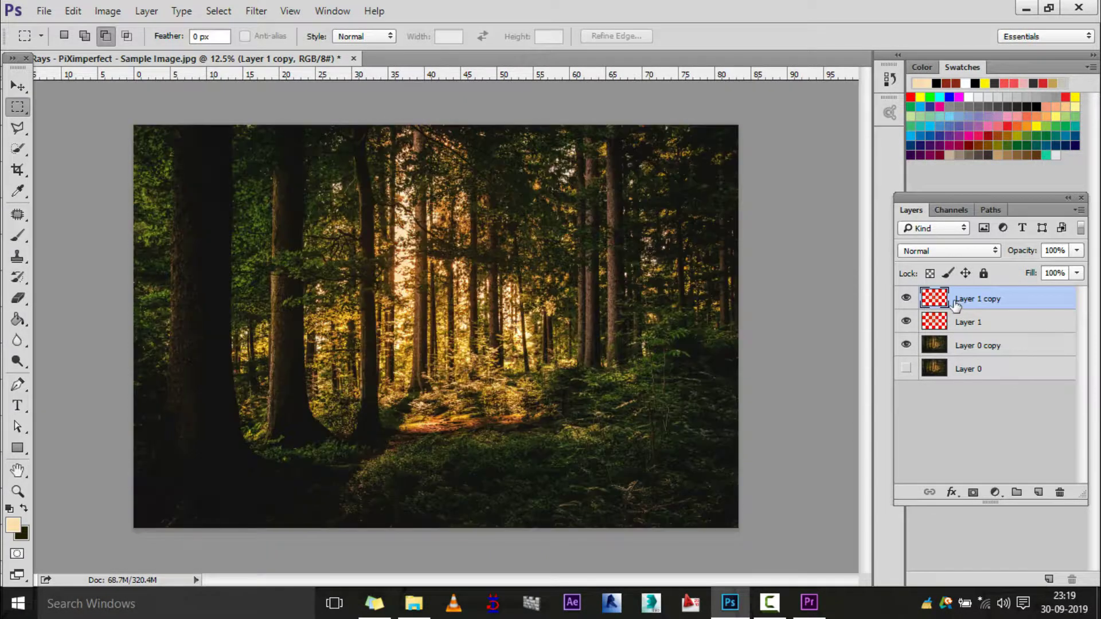
{"action": "left_click", "coordinate": [1060, 500]}
{"action": "left_click", "coordinate": [518, 235]}
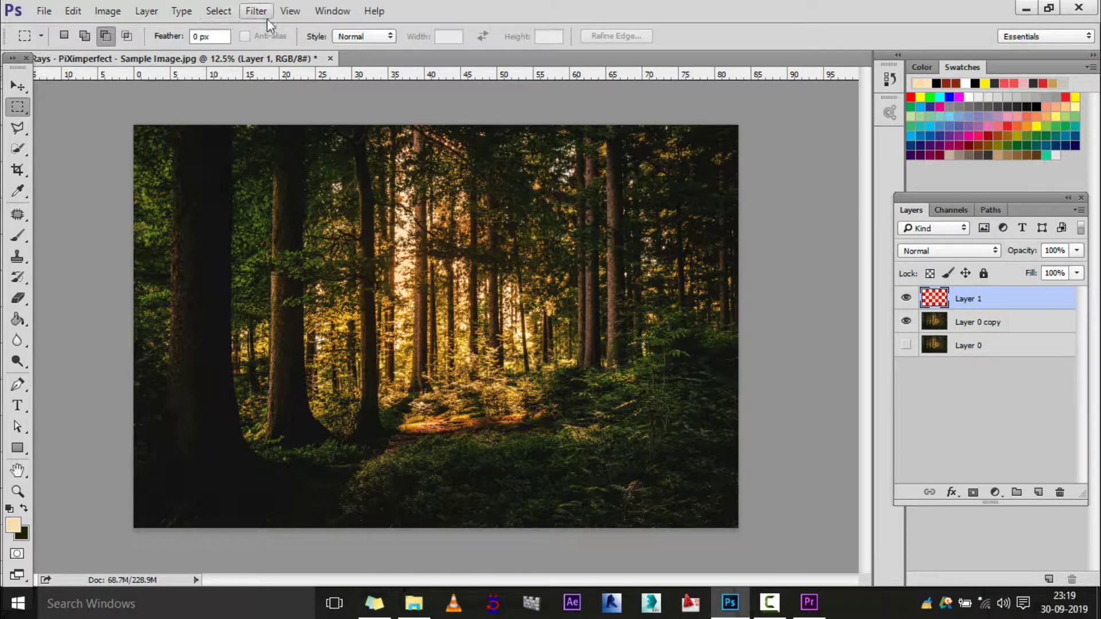
- Apply a Radial Blur to Layer 1: Zoom, Amount 100, Best quality, centre shifted up-left
{"action": "left_click", "coordinate": [249, 11]}
{"action": "mouse_move", "coordinate": [353, 188]}
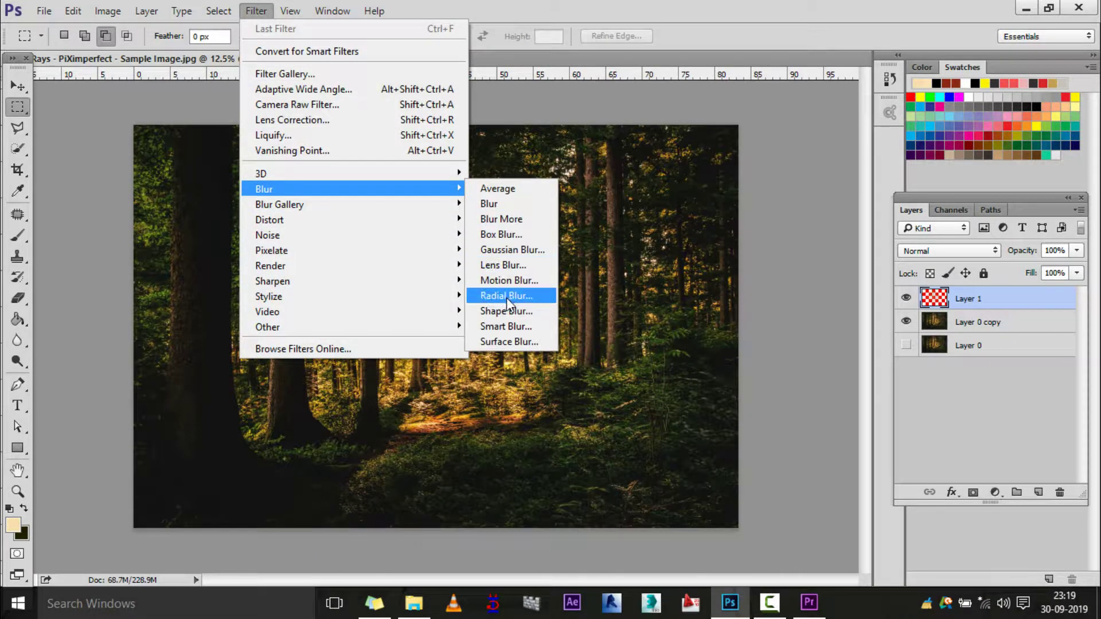
{"action": "left_click", "coordinate": [537, 295]}
{"action": "left_click_drag", "start_coordinate": [769, 213], "coordinate": [619, 212]}
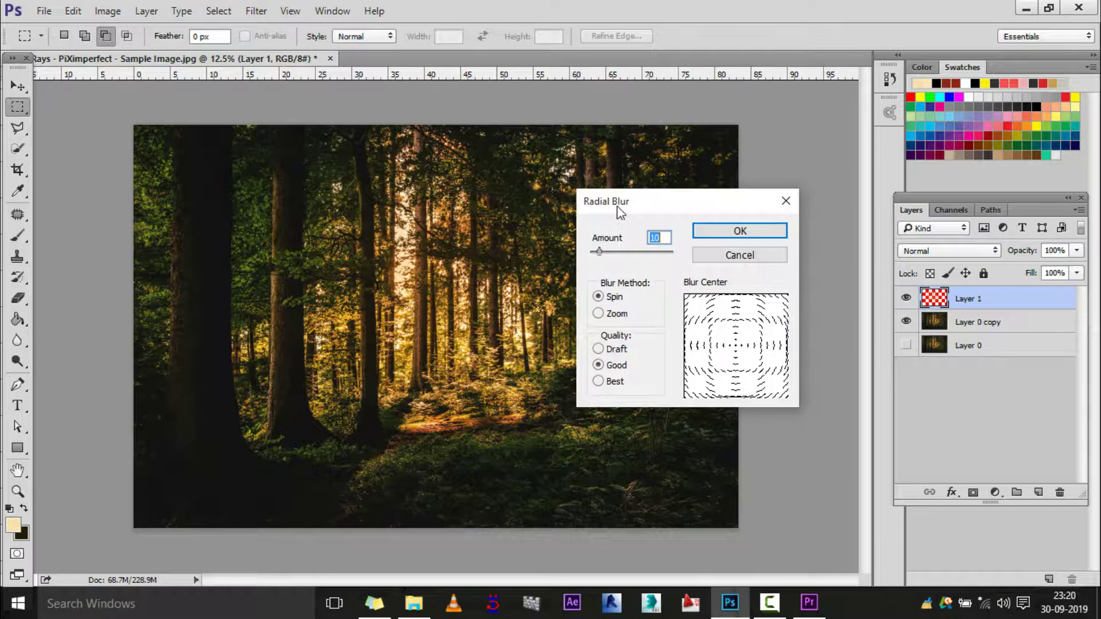
{"action": "left_click", "coordinate": [598, 313]}
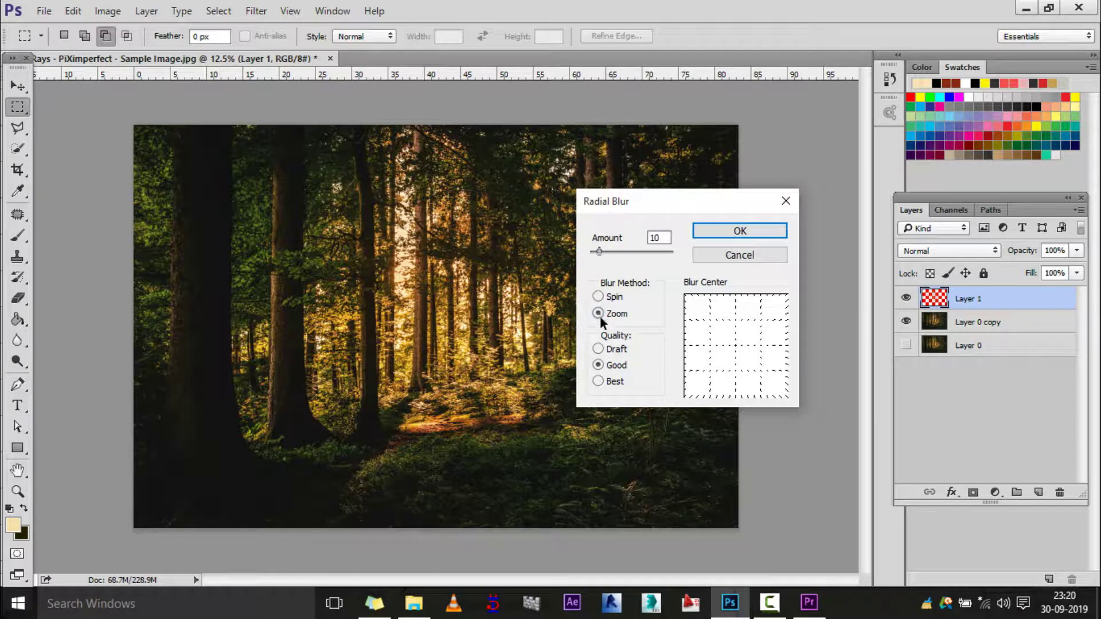
{"action": "left_click_drag", "start_coordinate": [599, 251], "coordinate": [672, 252]}
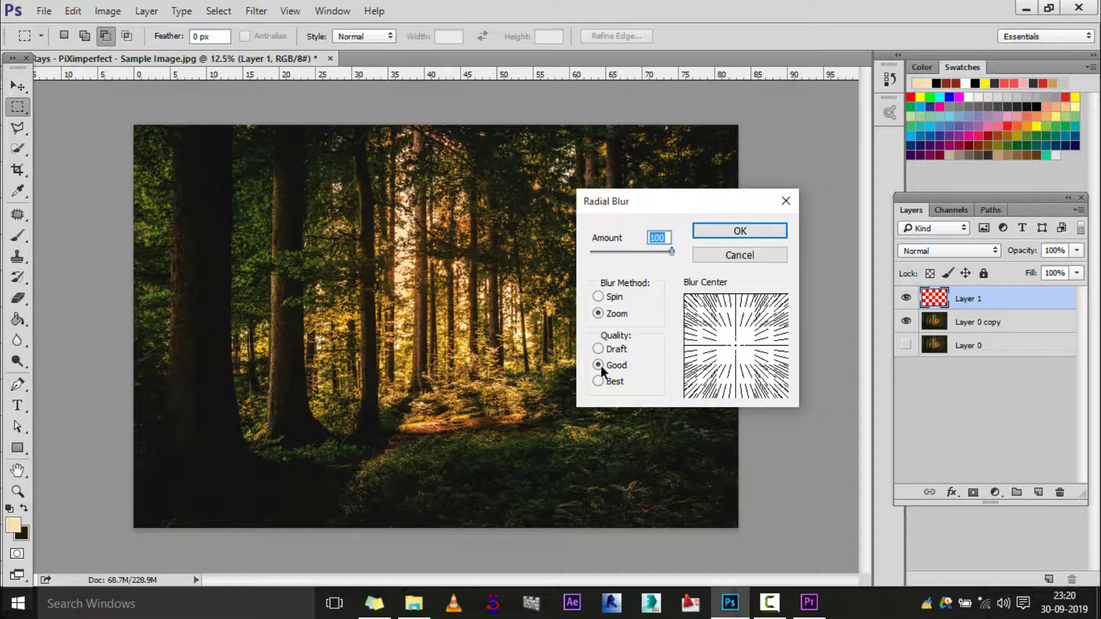
{"action": "left_click", "coordinate": [598, 381]}
{"action": "mouse_move", "coordinate": [737, 344]}
{"action": "left_mouse_down"}
{"action": "mouse_move", "coordinate": [721, 336]}
{"action": "mouse_move", "coordinate": [733, 345]}
{"action": "left_mouse_up"}
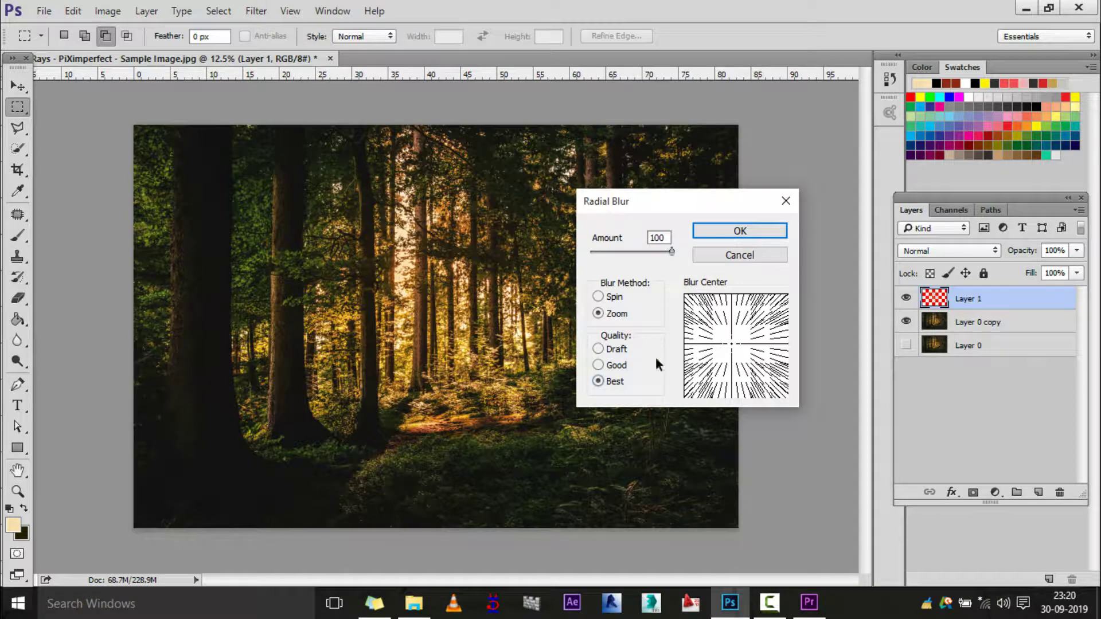
{"action": "left_click_drag", "start_coordinate": [733, 338], "coordinate": [732, 329]}
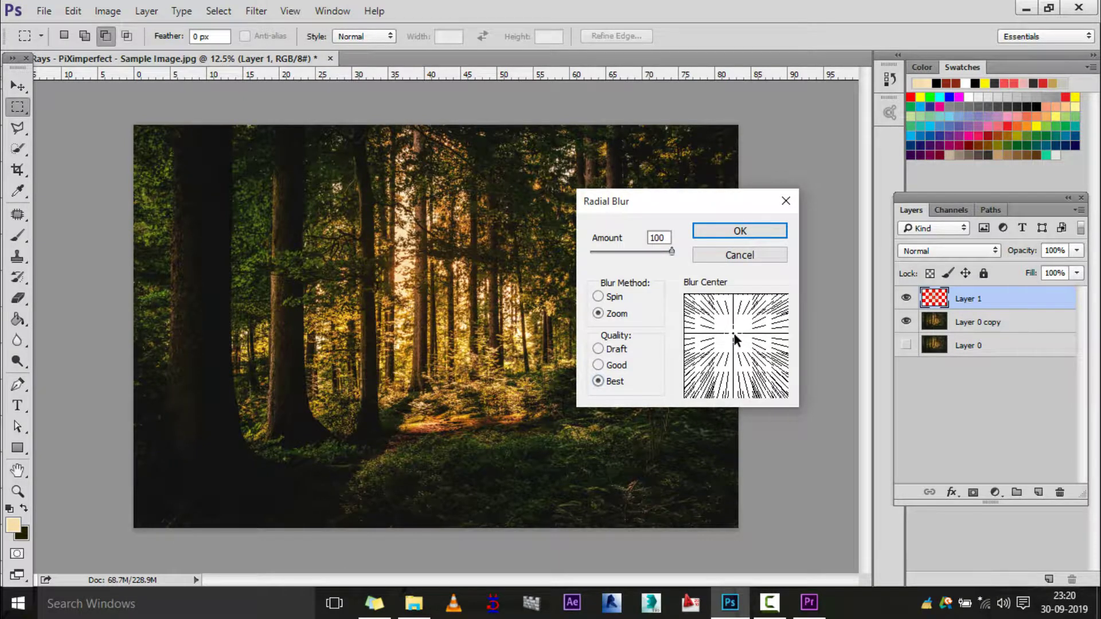
{"action": "left_click", "coordinate": [759, 230]}
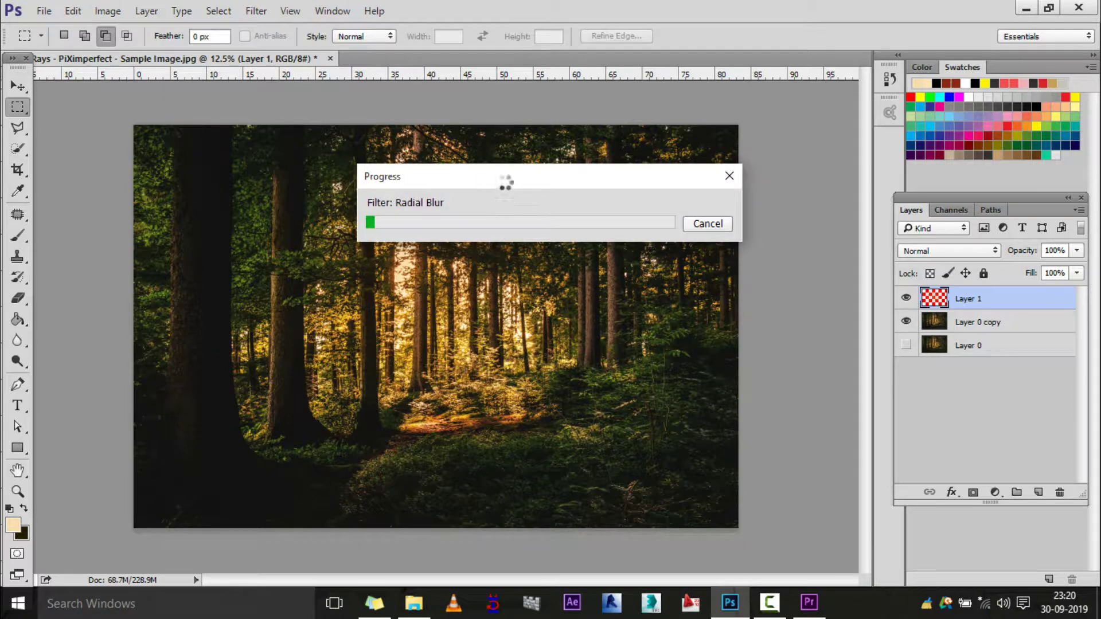
{"action": "left_click_drag", "start_coordinate": [506, 182], "coordinate": [460, 304]}
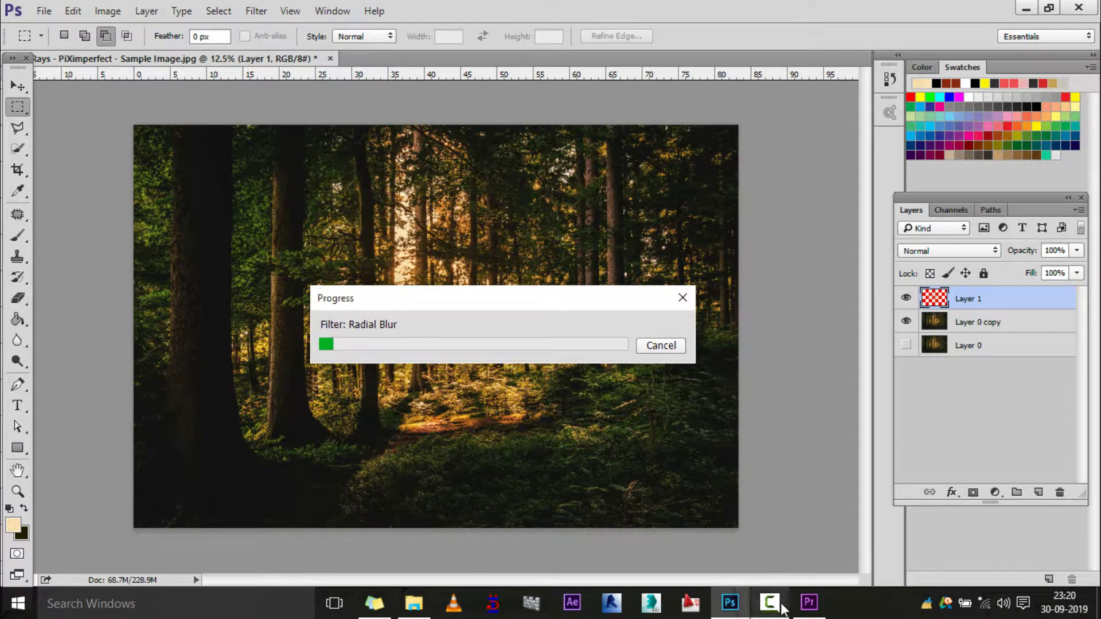
{"action": "left_click", "coordinate": [770, 603]}
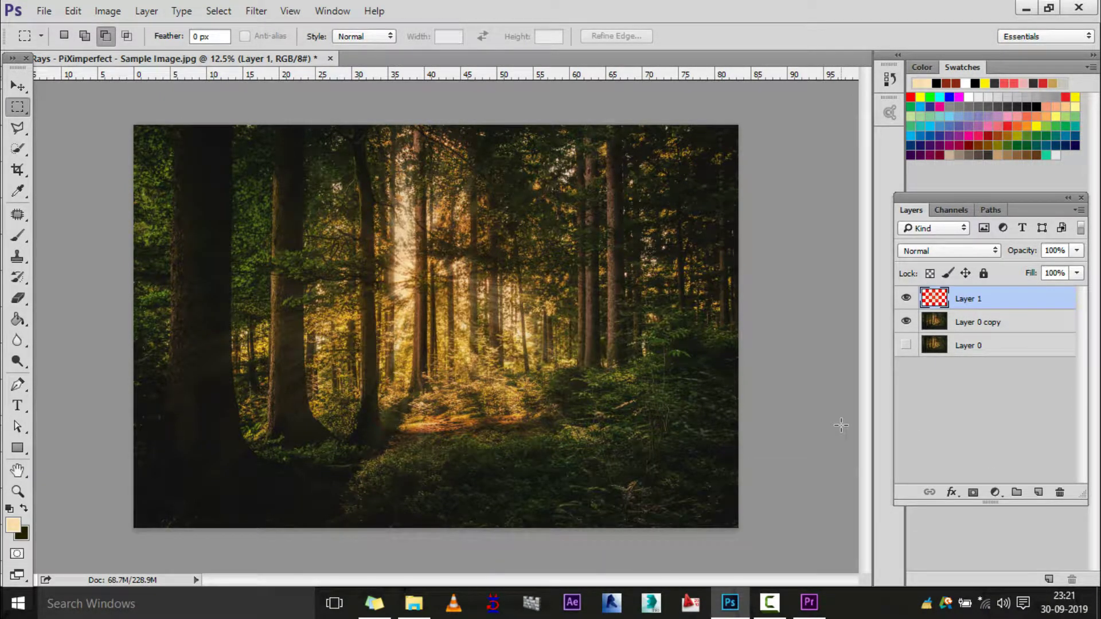
{"action": "left_click", "coordinate": [770, 603]}
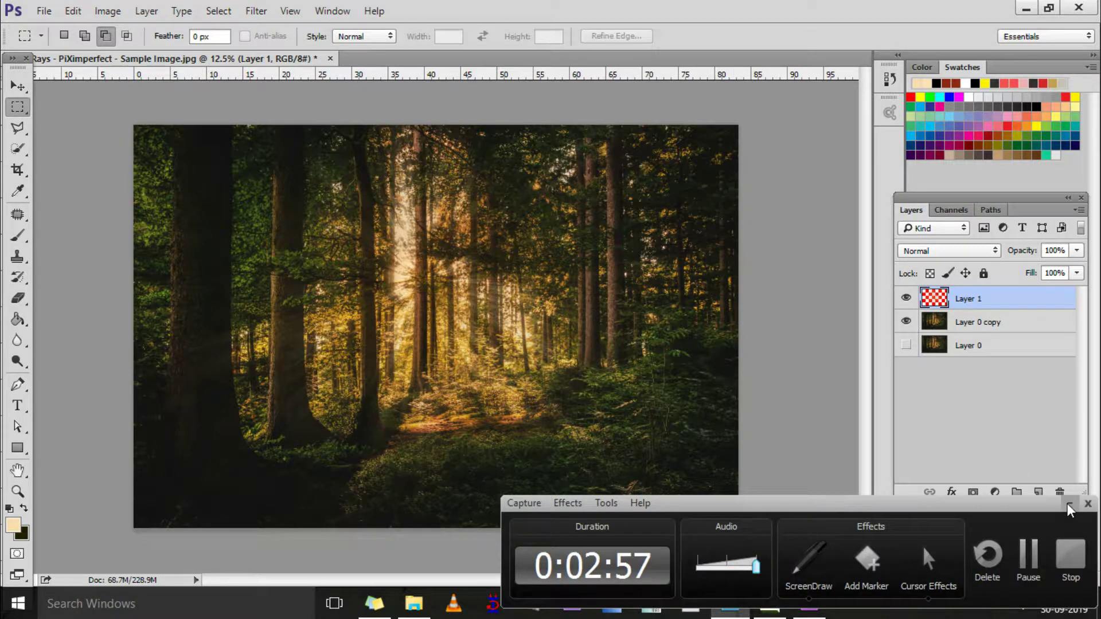
- Duplicate Layer 1 and merge both ray layers into a single Layer 1 copy
{"action": "key", "text": "ctrl+j"}
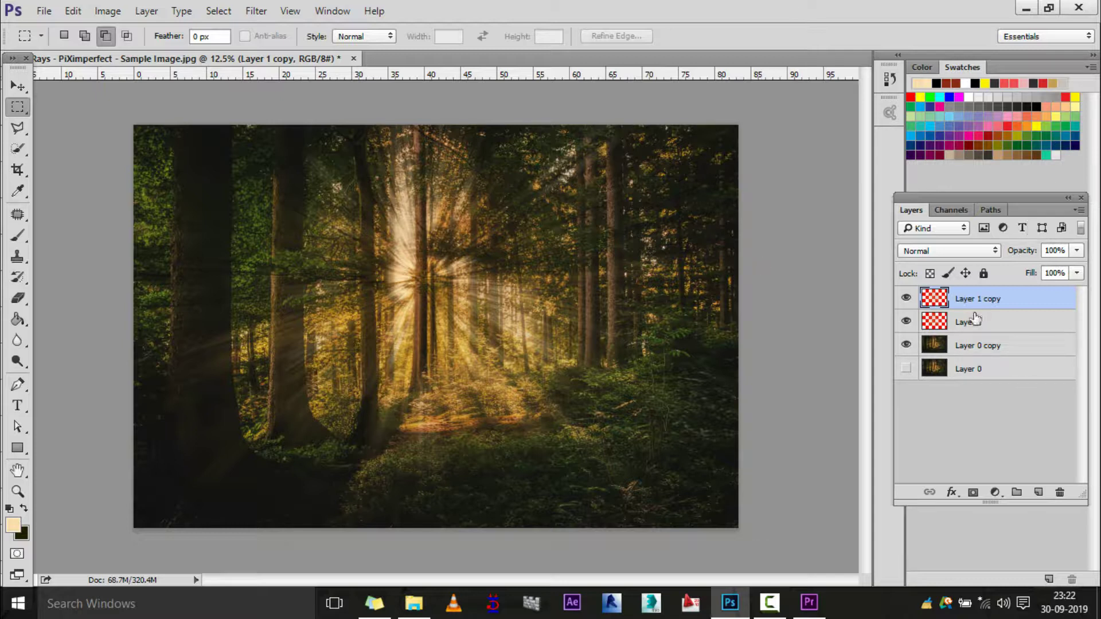
{"action": "left_click", "coordinate": [974, 324], "text": "shift"}
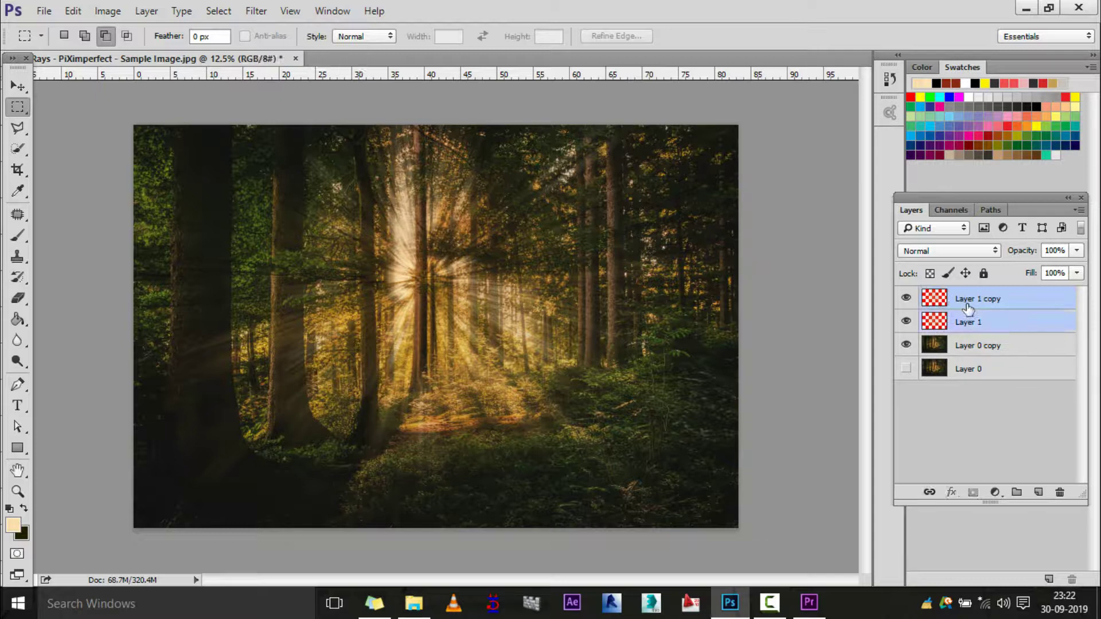
{"action": "right_click", "coordinate": [973, 318]}
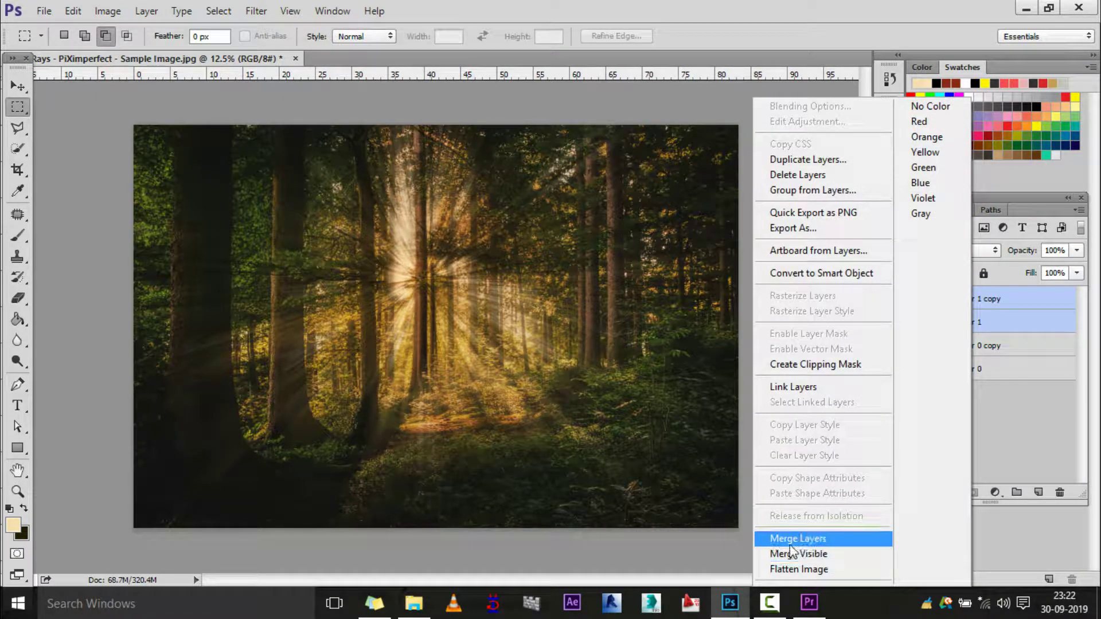
{"action": "left_click", "coordinate": [803, 537]}
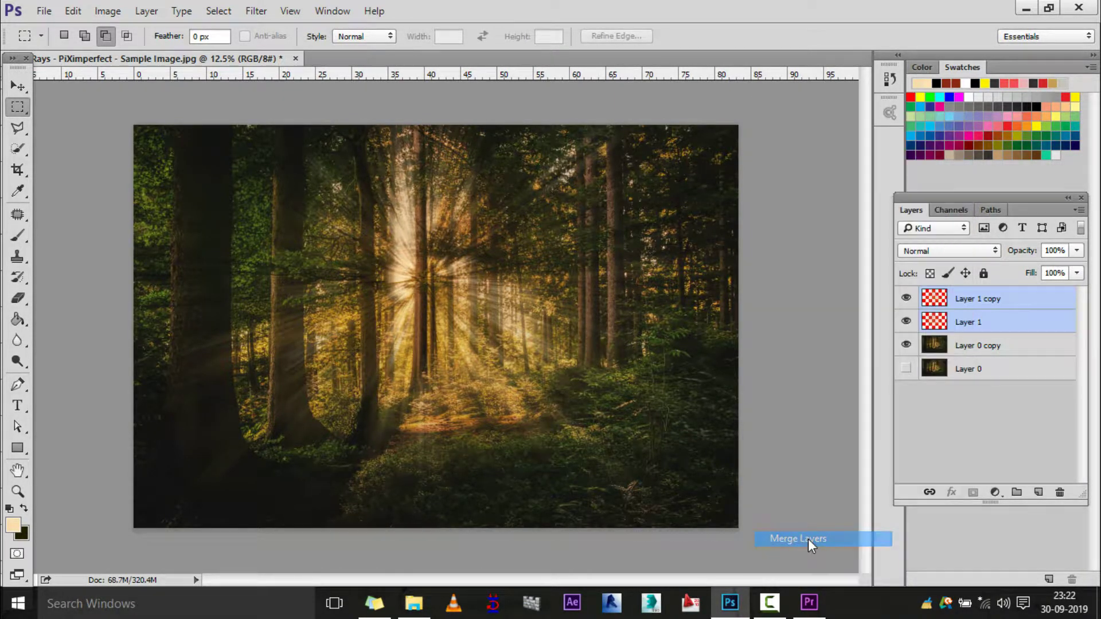
{"action": "scroll", "coordinate": [371, 265], "scroll_direction": "up", "scroll_amount": 3}
{"action": "scroll", "coordinate": [401, 274], "scroll_direction": "up", "scroll_amount": 2}
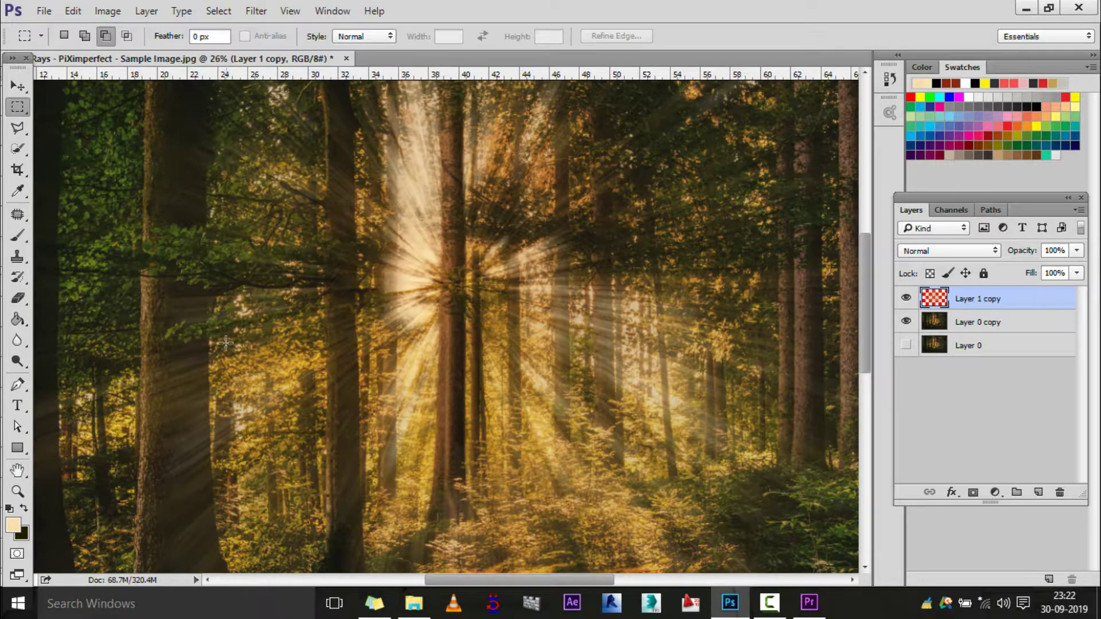
{"action": "scroll", "coordinate": [225, 343], "scroll_direction": "up", "scroll_amount": 1}
- Set up the Eraser at 22% opacity with a 250 brush size
{"action": "left_click", "coordinate": [17, 299]}
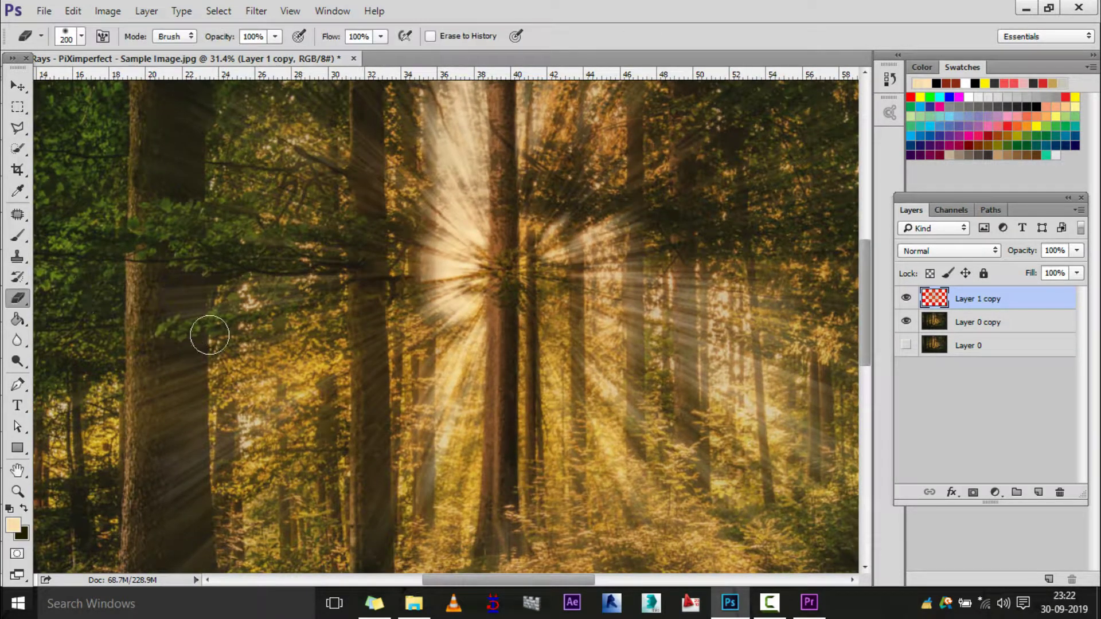
{"action": "key", "text": "bracketright"}
{"action": "key", "text": "bracketright"}
{"action": "key", "text": "bracketright"}
{"action": "key", "text": "bracketright"}
{"action": "type", "text": "22"}
{"action": "key", "text": "Return"}
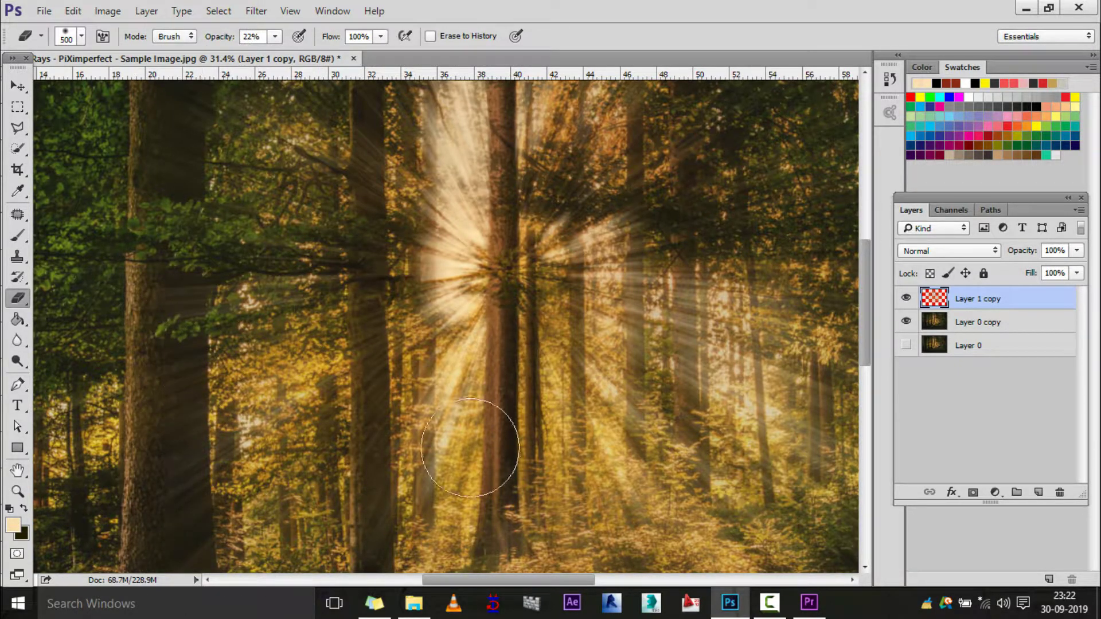
{"action": "key", "text": "bracketleft"}
{"action": "key", "text": "bracketleft"}
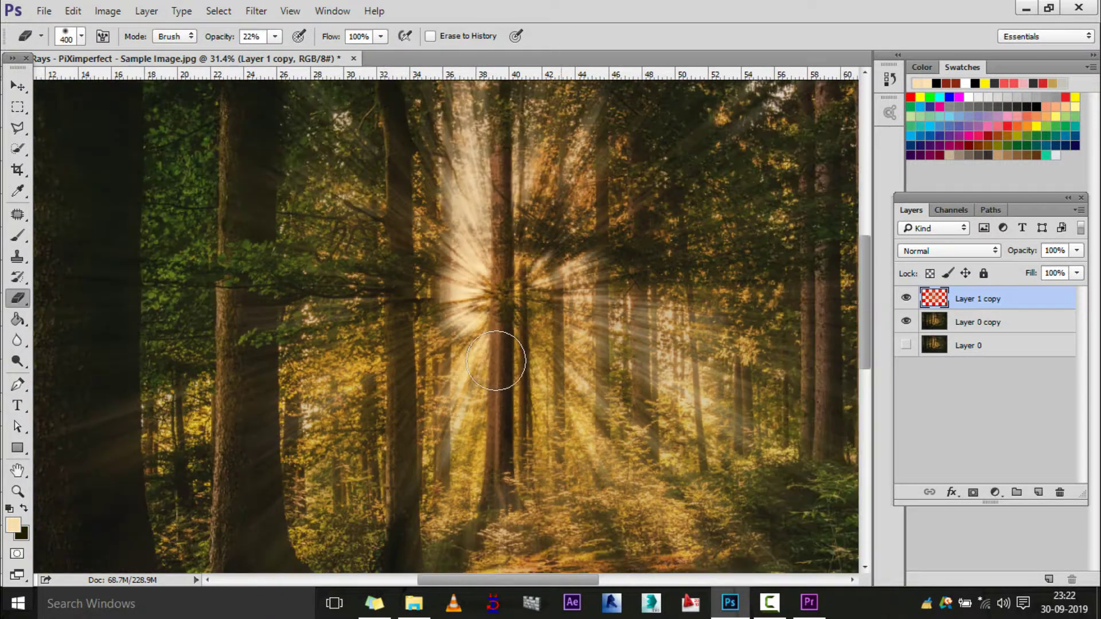
{"action": "scroll", "coordinate": [496, 361], "scroll_direction": "up", "scroll_amount": 1}
{"action": "key", "text": "bracketleft"}
{"action": "key", "text": "bracketleft"}
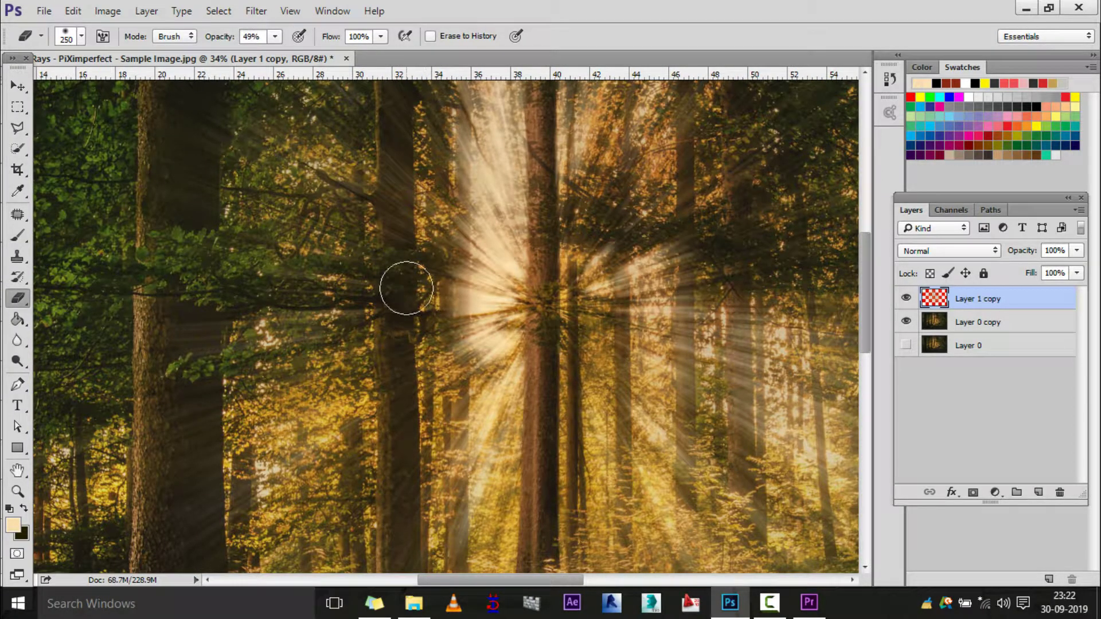
- Erase the light rays running down the central trunk, using brush sizes 250 and 125
{"action": "scroll", "coordinate": [521, 247], "scroll_direction": "down", "scroll_amount": 2}
{"action": "scroll", "coordinate": [520, 247], "scroll_direction": "up", "scroll_amount": 2}
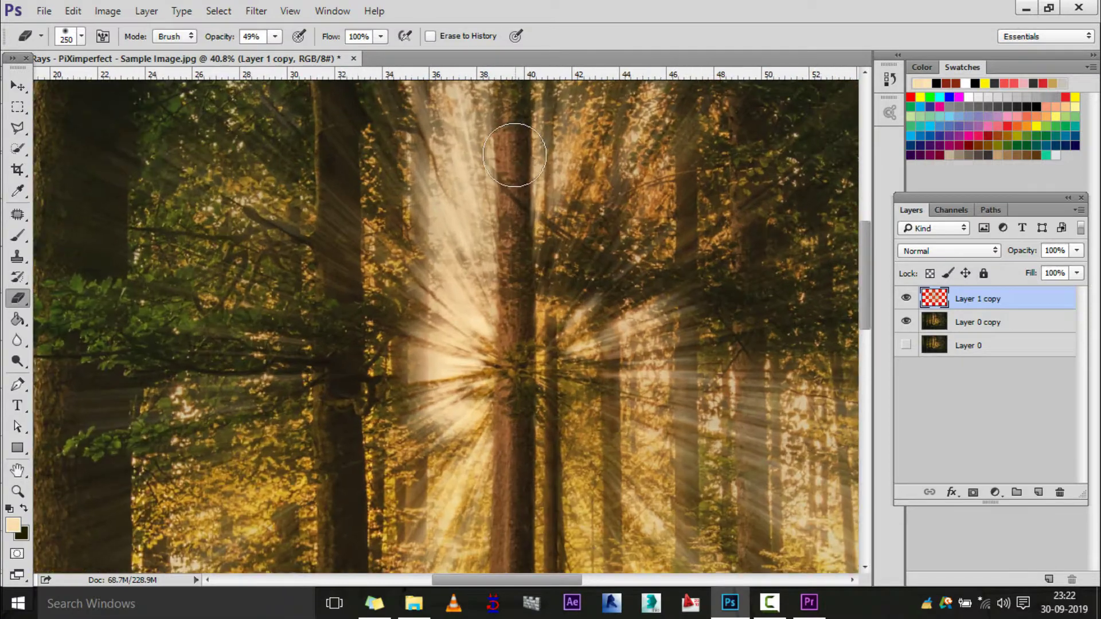
{"action": "left_click_drag", "start_coordinate": [515, 178], "coordinate": [504, 528]}
{"action": "scroll", "coordinate": [516, 332], "scroll_direction": "down", "scroll_amount": 2}
{"action": "scroll", "coordinate": [664, 396], "scroll_direction": "up", "scroll_amount": 1}
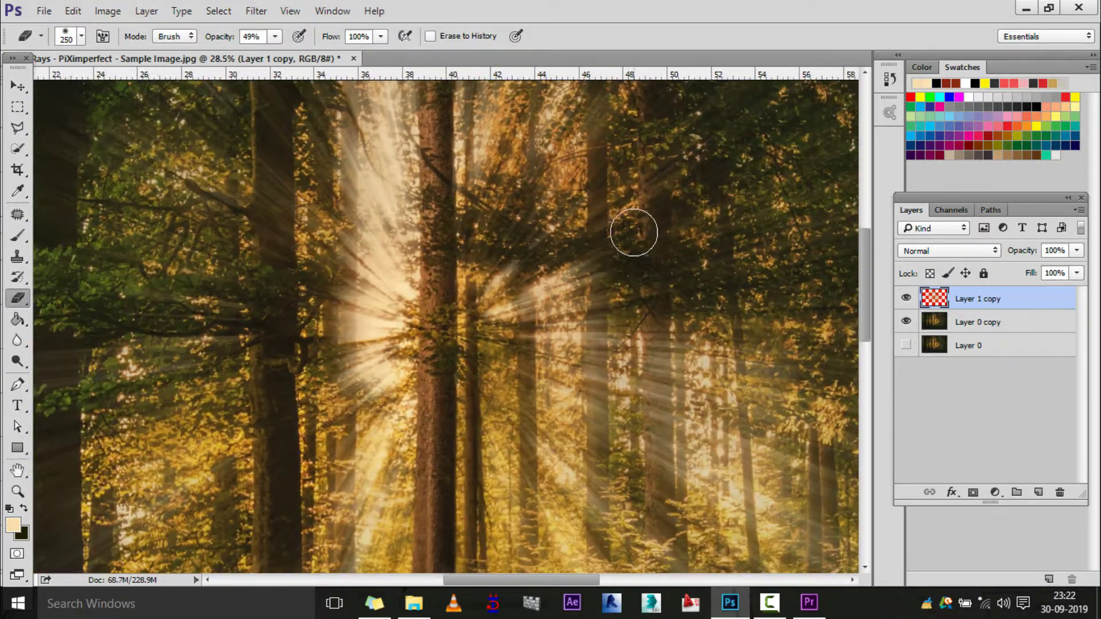
{"action": "key", "text": "bracketleft"}
{"action": "key", "text": "bracketleft"}
{"action": "key", "text": "bracketleft"}
{"action": "left_click_drag", "start_coordinate": [597, 197], "coordinate": [574, 500]}
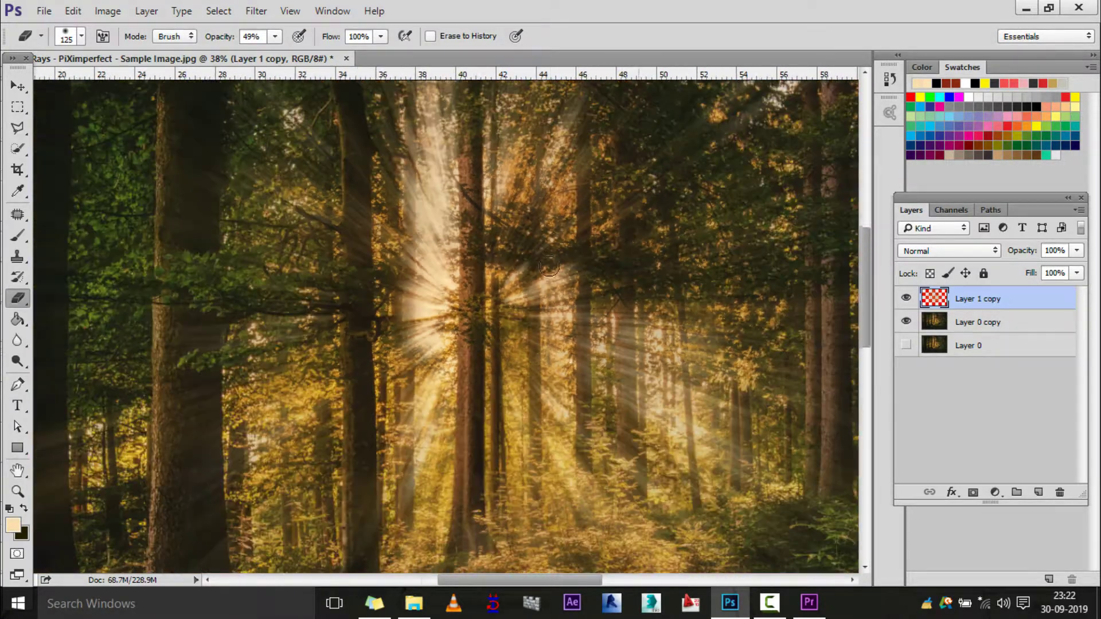
{"action": "scroll", "coordinate": [585, 447], "scroll_direction": "down", "scroll_amount": 3}
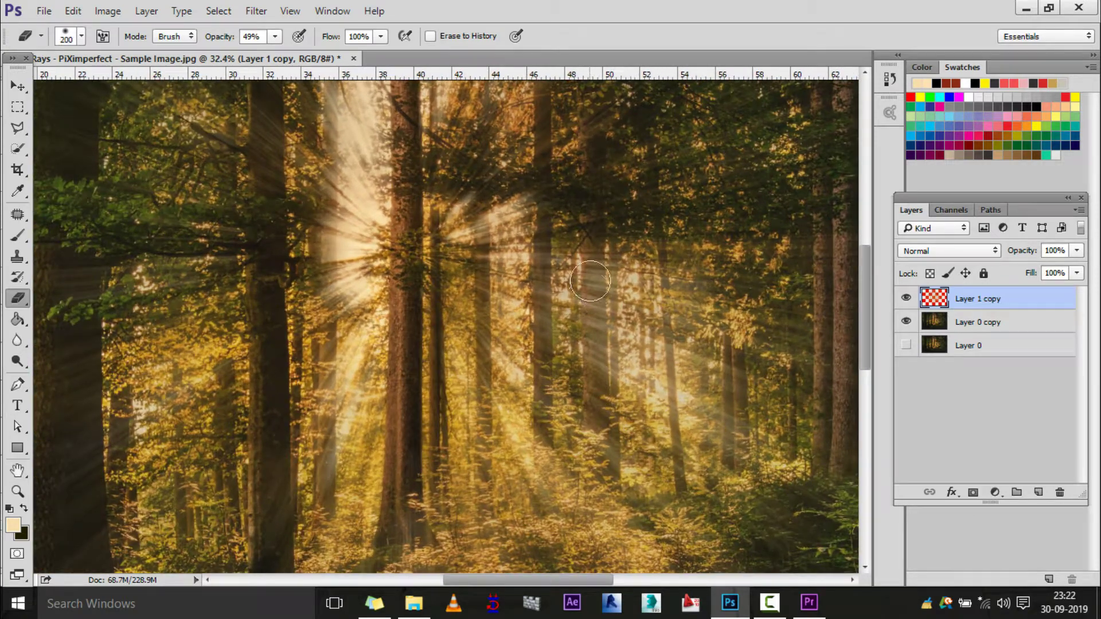
{"action": "left_click_drag", "start_coordinate": [590, 281], "coordinate": [602, 392]}
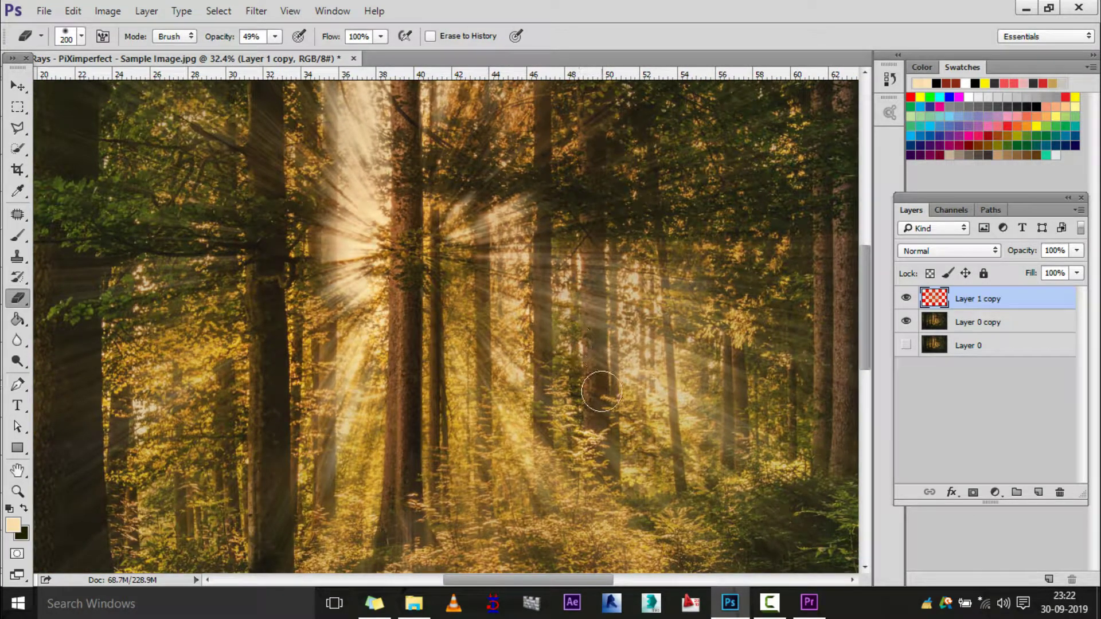
{"action": "scroll", "coordinate": [431, 342], "scroll_direction": "up", "scroll_amount": 1}
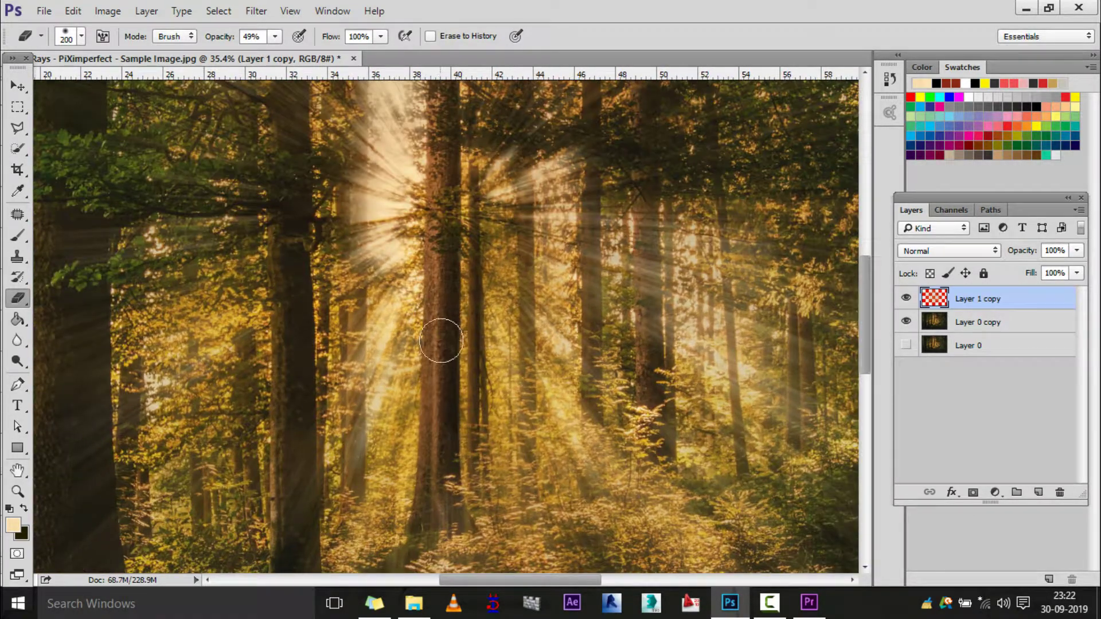
{"action": "scroll", "coordinate": [434, 322], "scroll_direction": "down", "scroll_amount": 2}
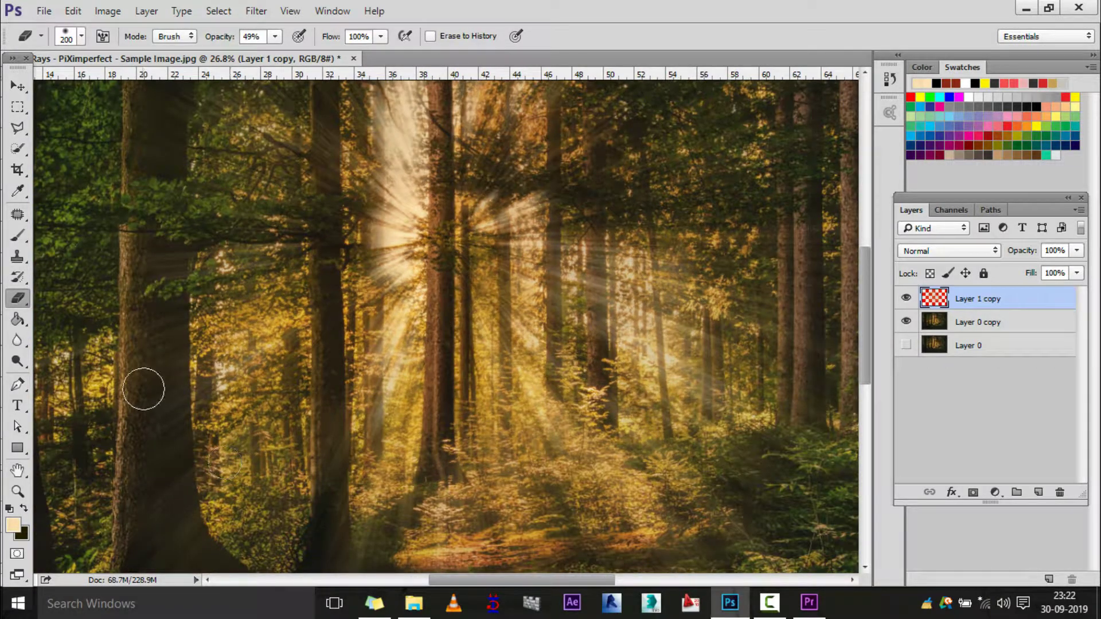
- Erase the rays over the dark left trunk and soften the central trunk's base at size 500
{"action": "left_click_drag", "start_coordinate": [143, 390], "coordinate": [159, 284]}
{"action": "key", "text": "bracketright"}
{"action": "key", "text": "bracketright"}
{"action": "key", "text": "bracketright"}
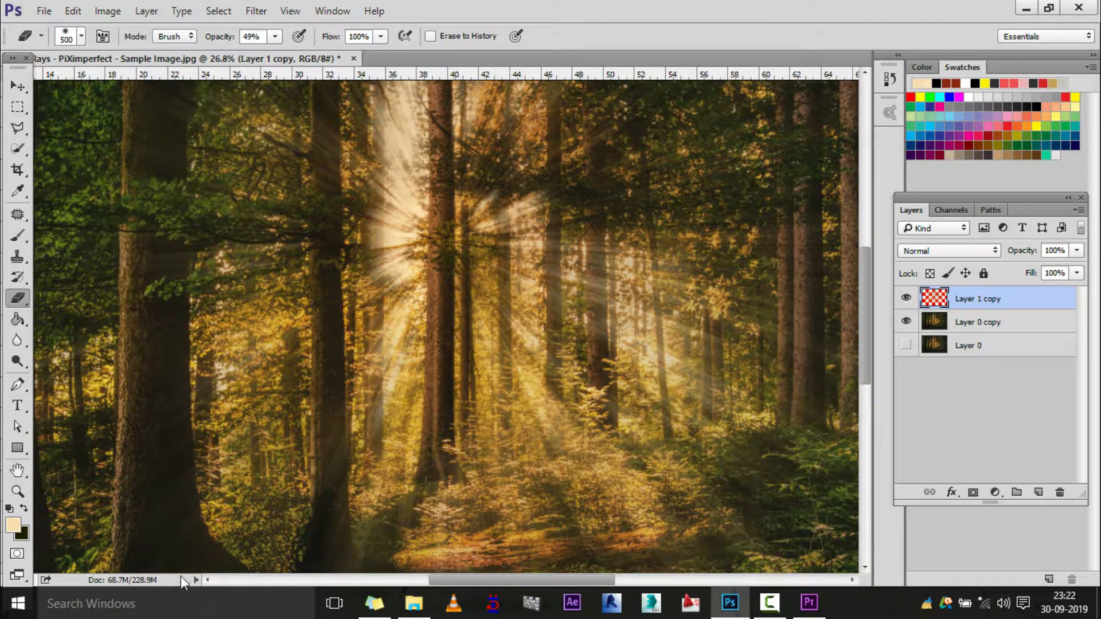
{"action": "left_click_drag", "start_coordinate": [364, 529], "coordinate": [354, 549]}
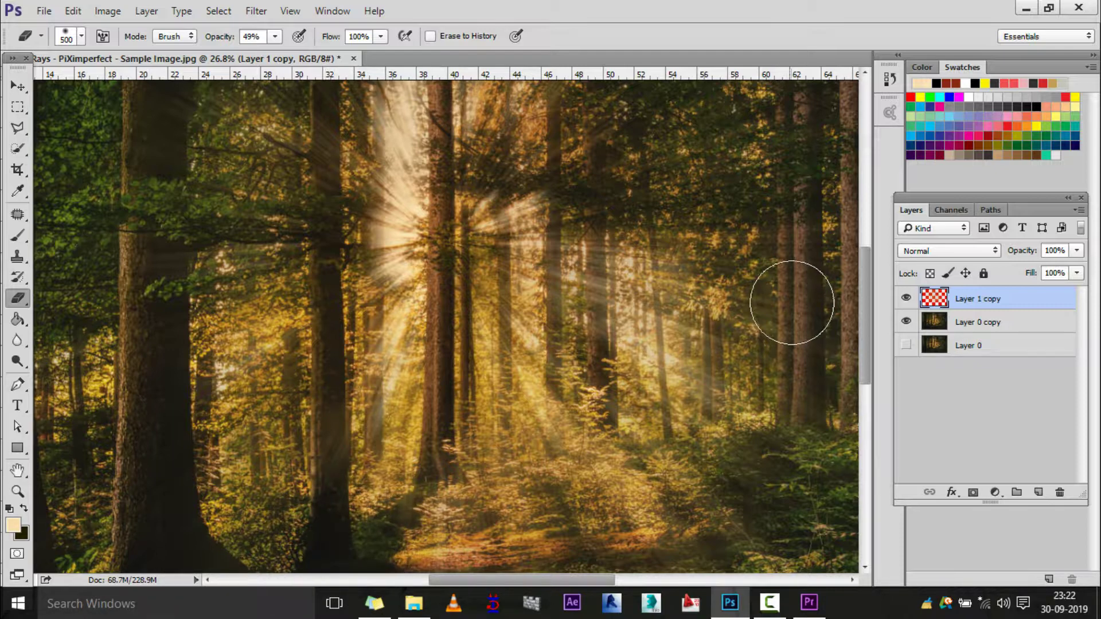
{"action": "scroll", "coordinate": [780, 424], "scroll_direction": "down", "scroll_amount": 1}
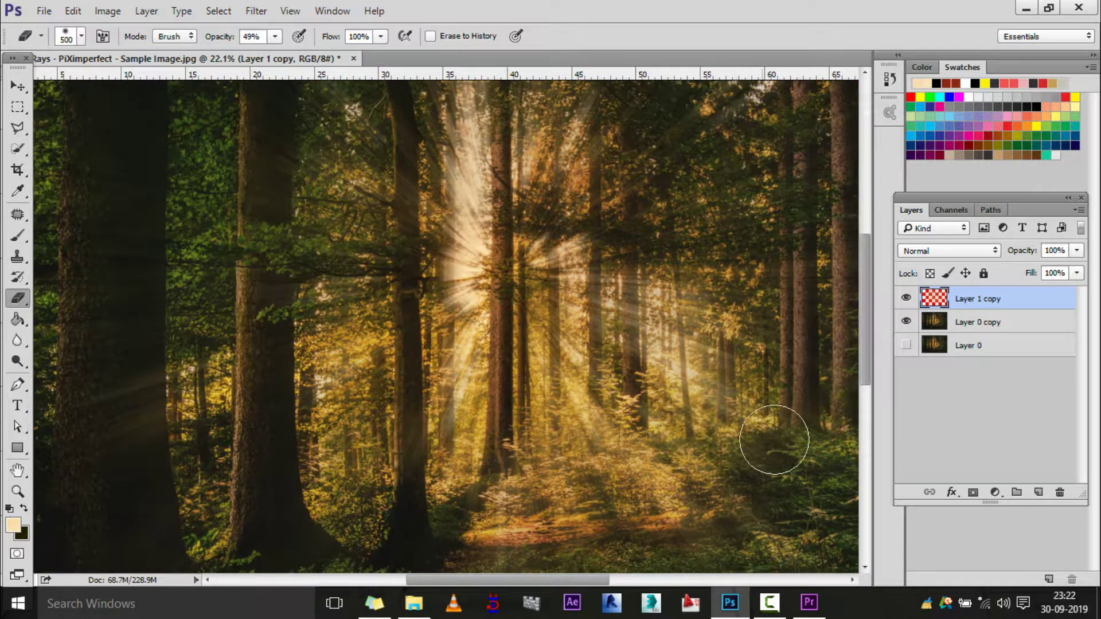
{"action": "scroll", "coordinate": [499, 181], "scroll_direction": "up", "scroll_amount": 1}
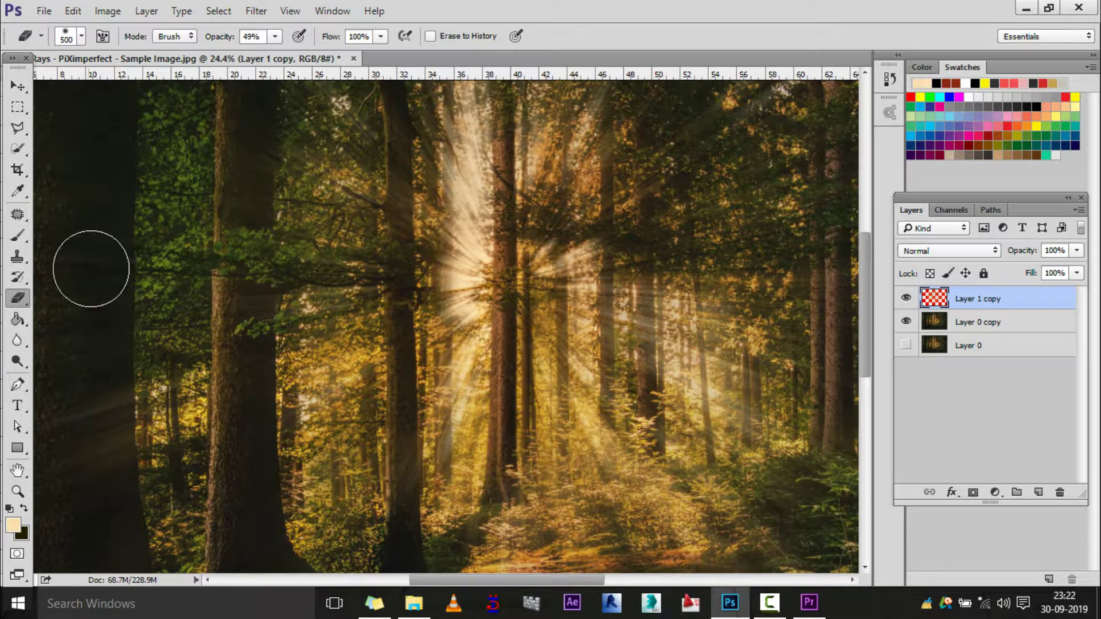
{"action": "mouse_move", "coordinate": [91, 269]}
{"action": "left_mouse_down"}
{"action": "mouse_move", "coordinate": [90, 504]}
{"action": "mouse_move", "coordinate": [113, 538]}
{"action": "left_mouse_up"}
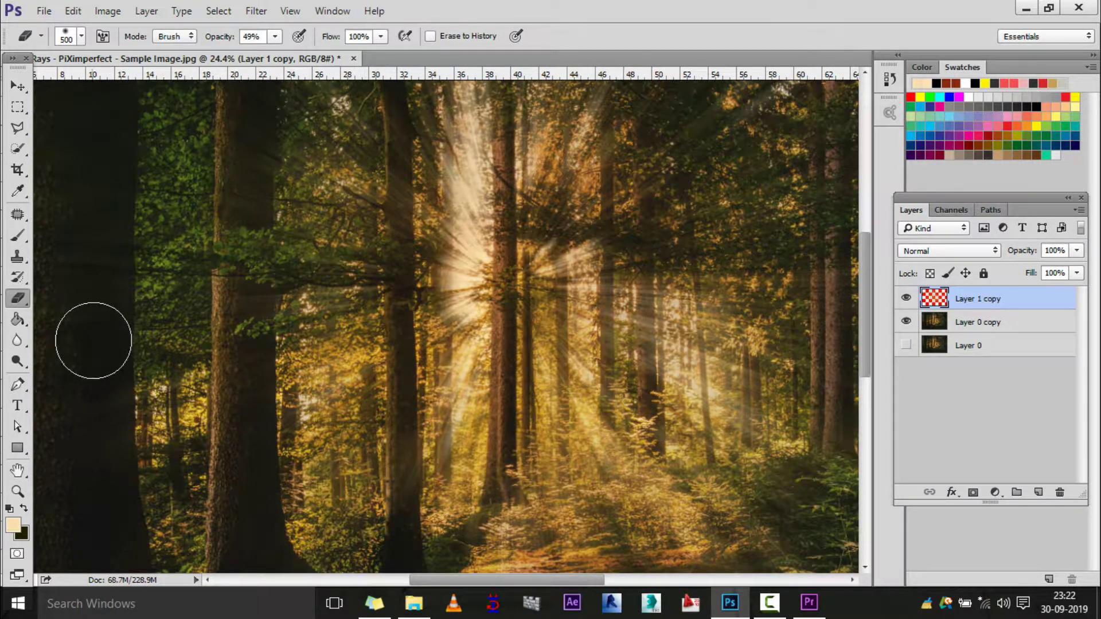
{"action": "scroll", "coordinate": [418, 442], "scroll_direction": "down", "scroll_amount": 2}
{"action": "scroll", "coordinate": [491, 280], "scroll_direction": "up", "scroll_amount": 1}
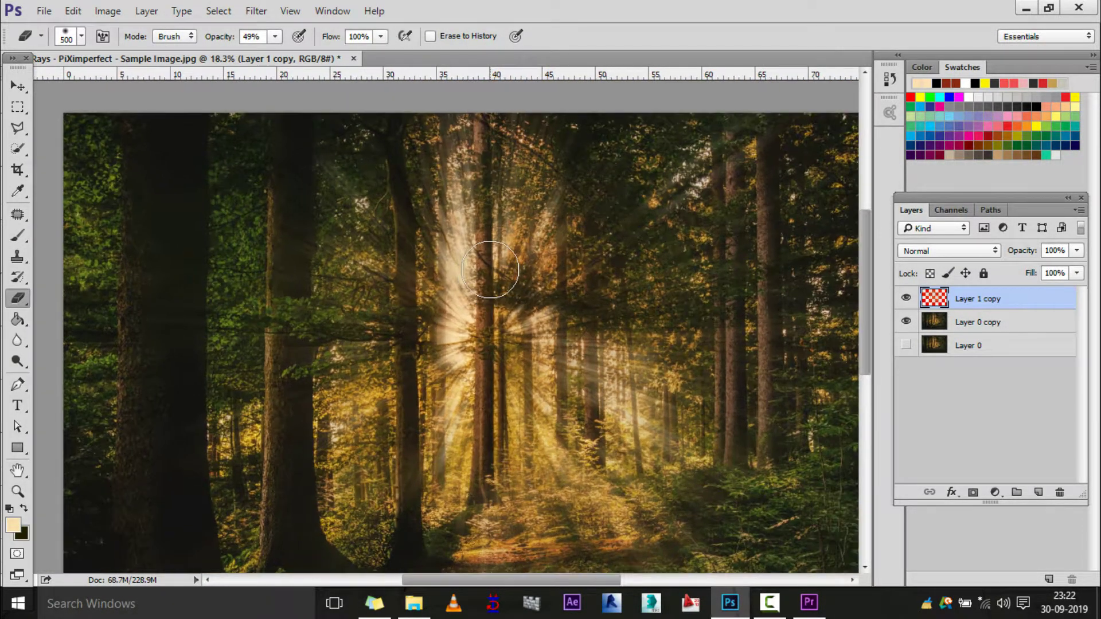
{"action": "scroll", "coordinate": [458, 241], "scroll_direction": "down", "scroll_amount": 1}
{"action": "scroll", "coordinate": [504, 263], "scroll_direction": "up", "scroll_amount": 2}
{"action": "scroll", "coordinate": [553, 292], "scroll_direction": "down", "scroll_amount": 1}
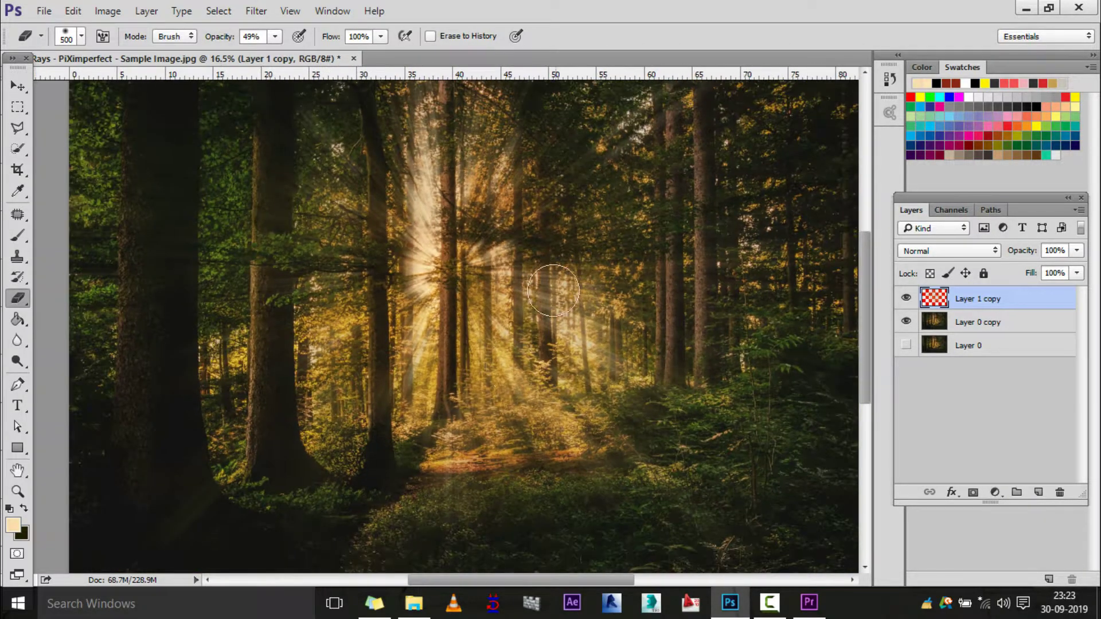
{"action": "scroll", "coordinate": [682, 504], "scroll_direction": "up", "scroll_amount": 1}
{"action": "scroll", "coordinate": [659, 493], "scroll_direction": "up", "scroll_amount": 1}
{"action": "scroll", "coordinate": [603, 472], "scroll_direction": "down", "scroll_amount": 2}
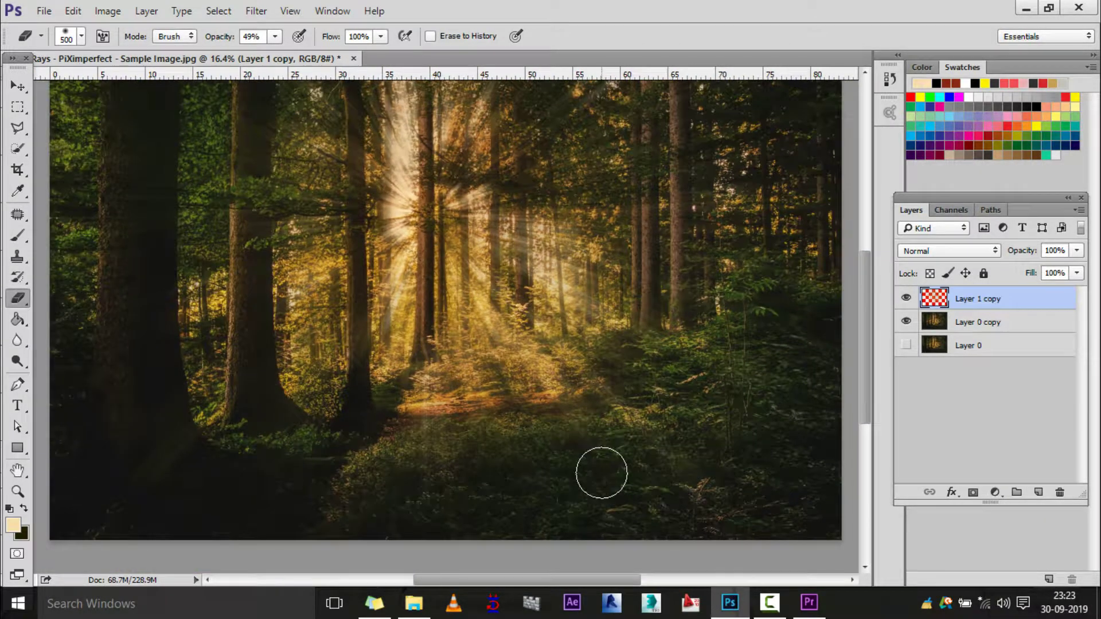
{"action": "scroll", "coordinate": [631, 453], "scroll_direction": "up", "scroll_amount": 3}
{"action": "scroll", "coordinate": [774, 283], "scroll_direction": "up", "scroll_amount": 3}
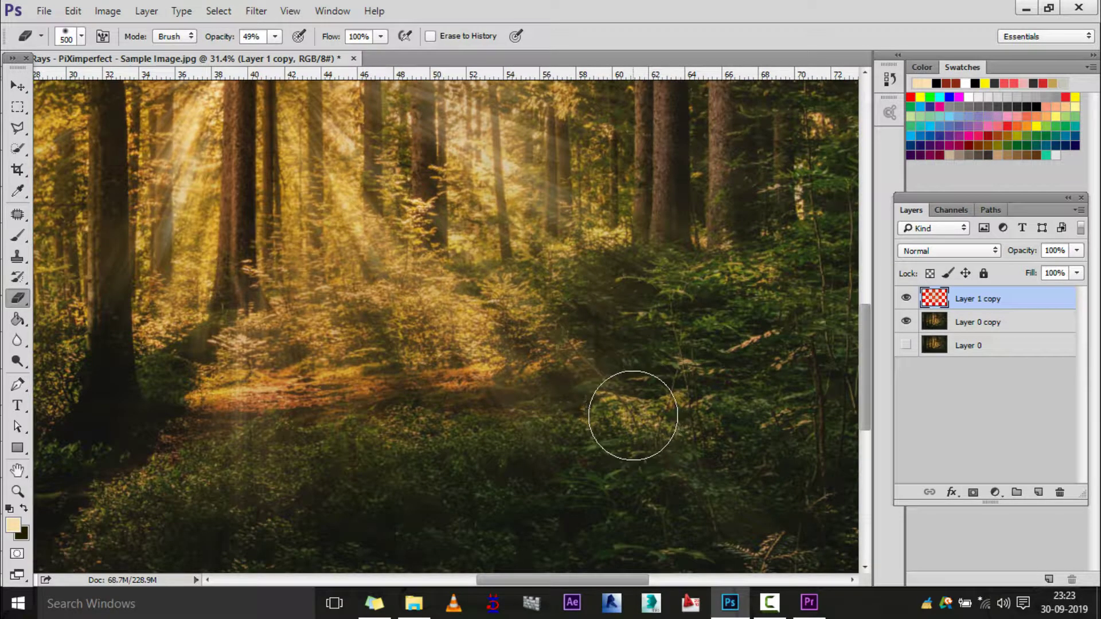
{"action": "scroll", "coordinate": [648, 396], "scroll_direction": "down", "scroll_amount": 1}
{"action": "scroll", "coordinate": [676, 390], "scroll_direction": "down", "scroll_amount": 1}
{"action": "scroll", "coordinate": [699, 303], "scroll_direction": "down", "scroll_amount": 1}
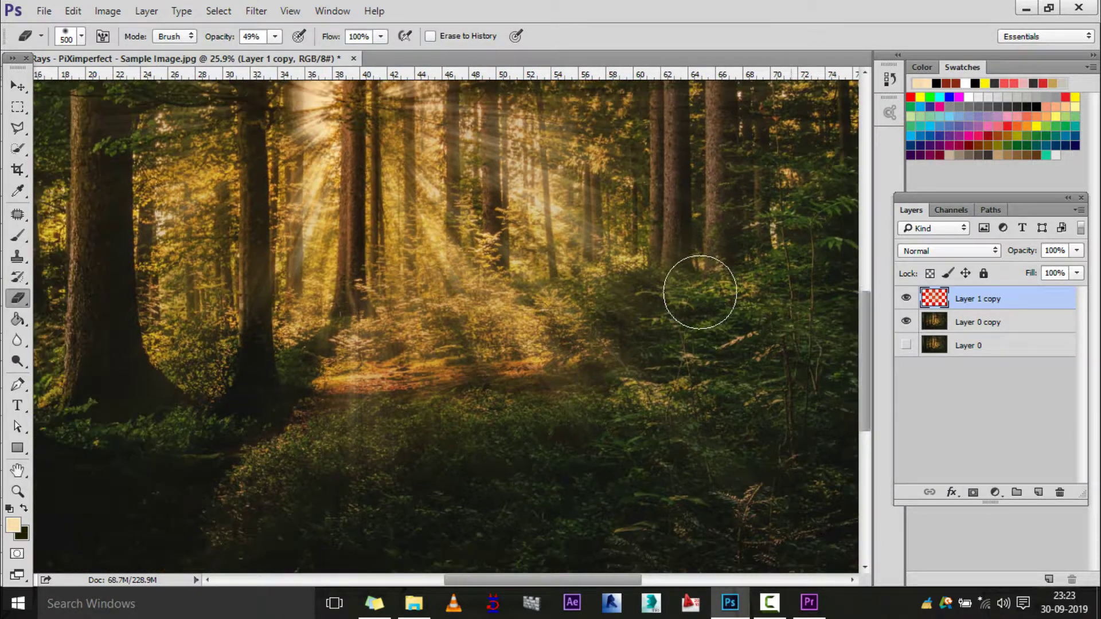
{"action": "scroll", "coordinate": [630, 402], "scroll_direction": "up", "scroll_amount": 1}
{"action": "scroll", "coordinate": [516, 442], "scroll_direction": "up", "scroll_amount": 1}
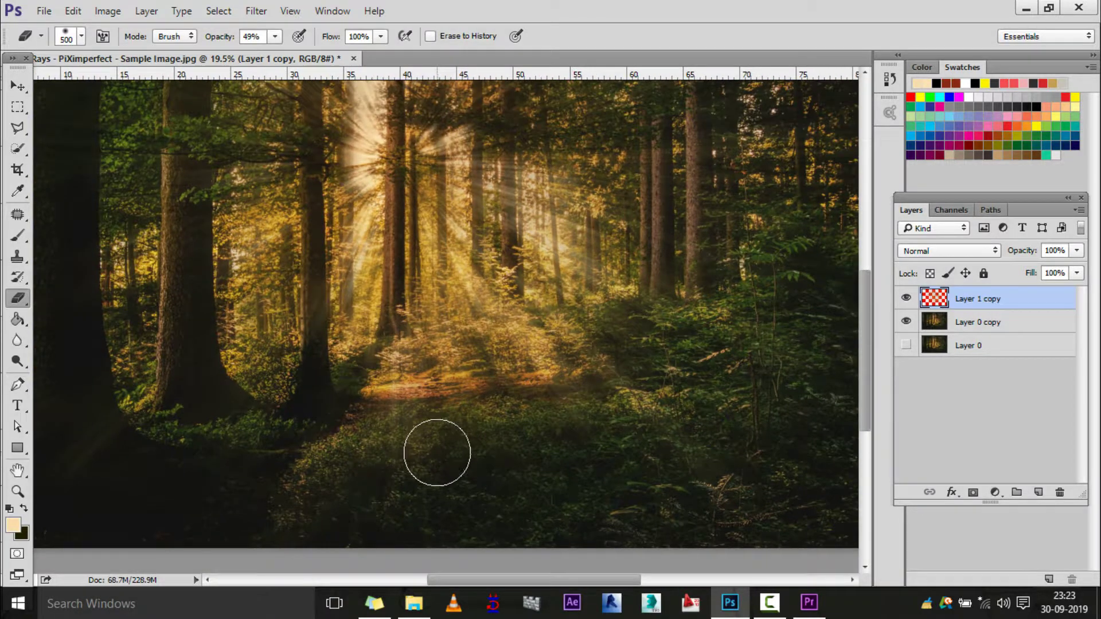
{"action": "scroll", "coordinate": [458, 459], "scroll_direction": "down", "scroll_amount": 1}
{"action": "scroll", "coordinate": [476, 436], "scroll_direction": "up", "scroll_amount": 1}
{"action": "scroll", "coordinate": [493, 431], "scroll_direction": "down", "scroll_amount": 1}
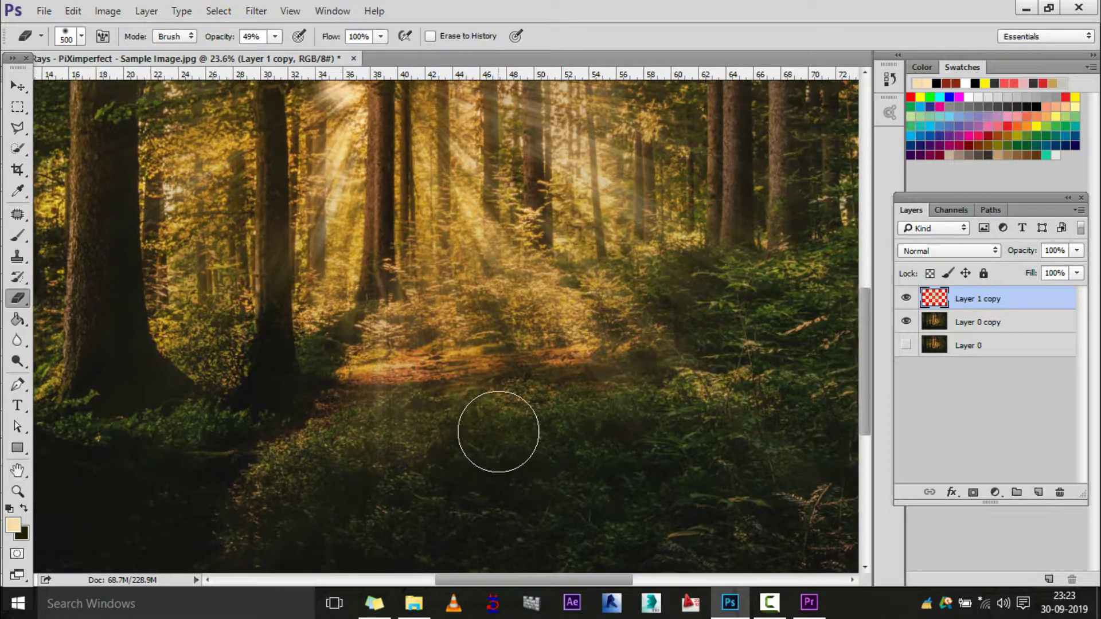
- Add a new top layer and sample a pale cream from the ray centre as foreground colour
{"action": "left_click", "coordinate": [1038, 493]}
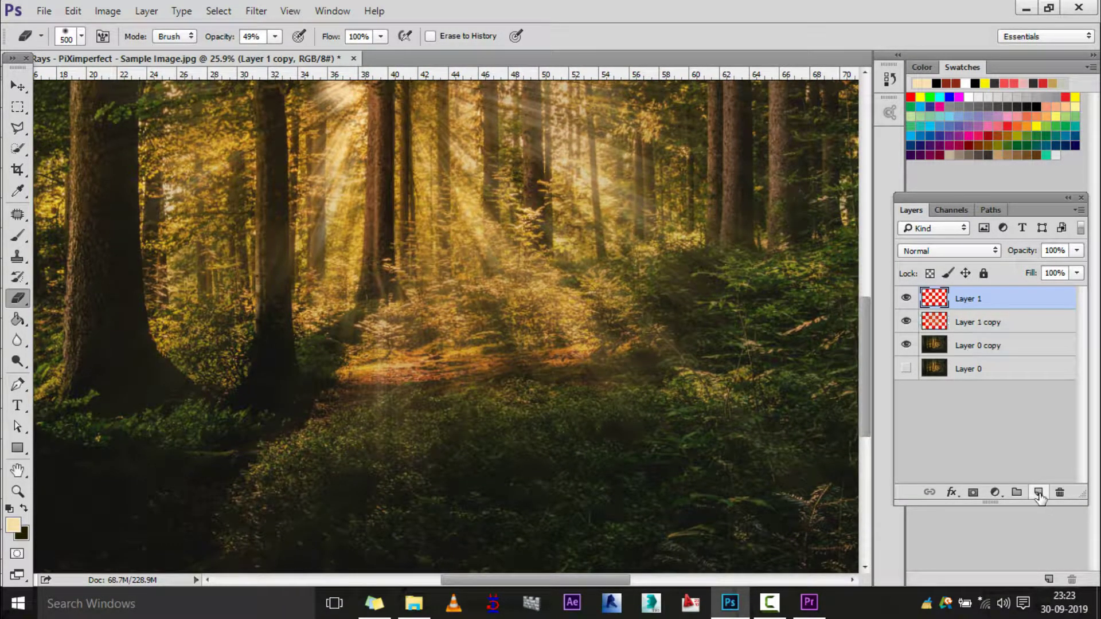
{"action": "left_click", "coordinate": [17, 190]}
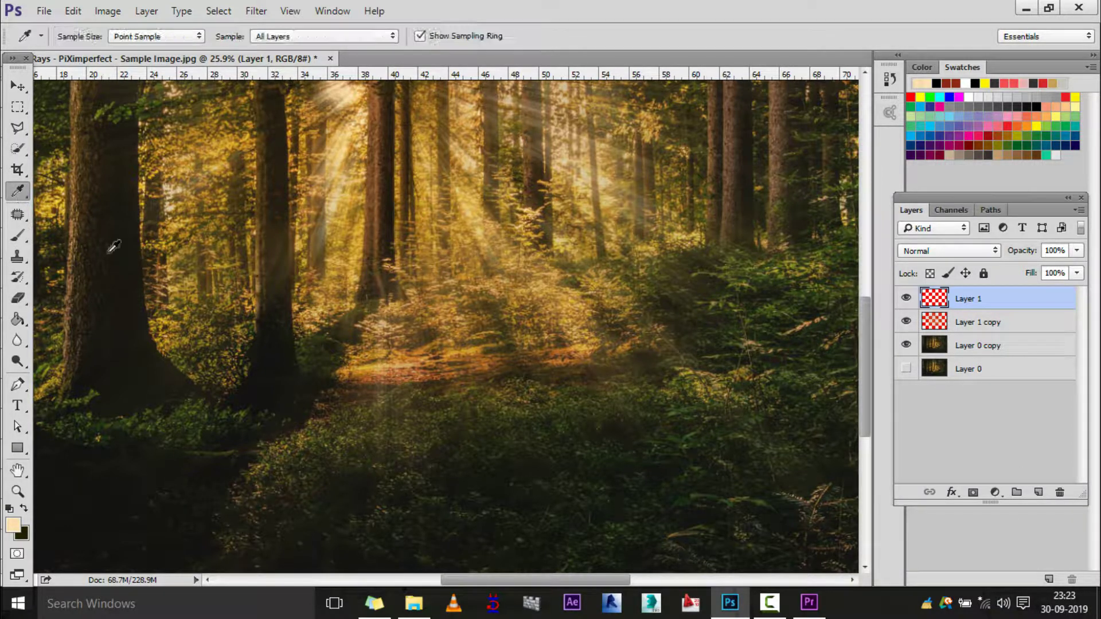
{"action": "left_click", "coordinate": [578, 258]}
{"action": "left_click", "coordinate": [577, 346]}
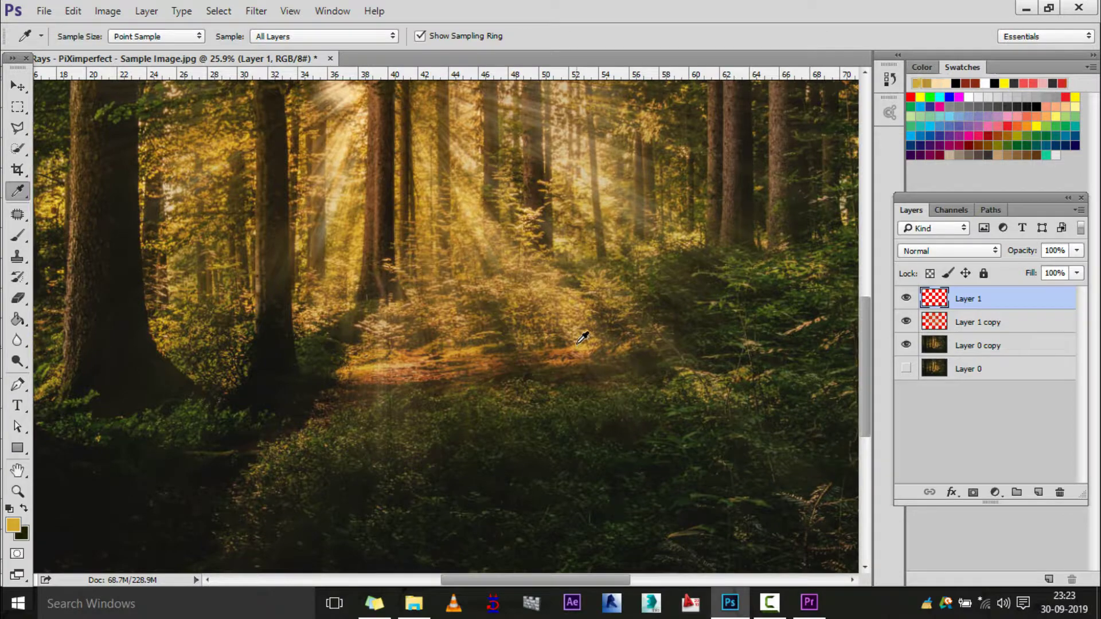
{"action": "scroll", "coordinate": [334, 200], "scroll_direction": "up", "scroll_amount": 2}
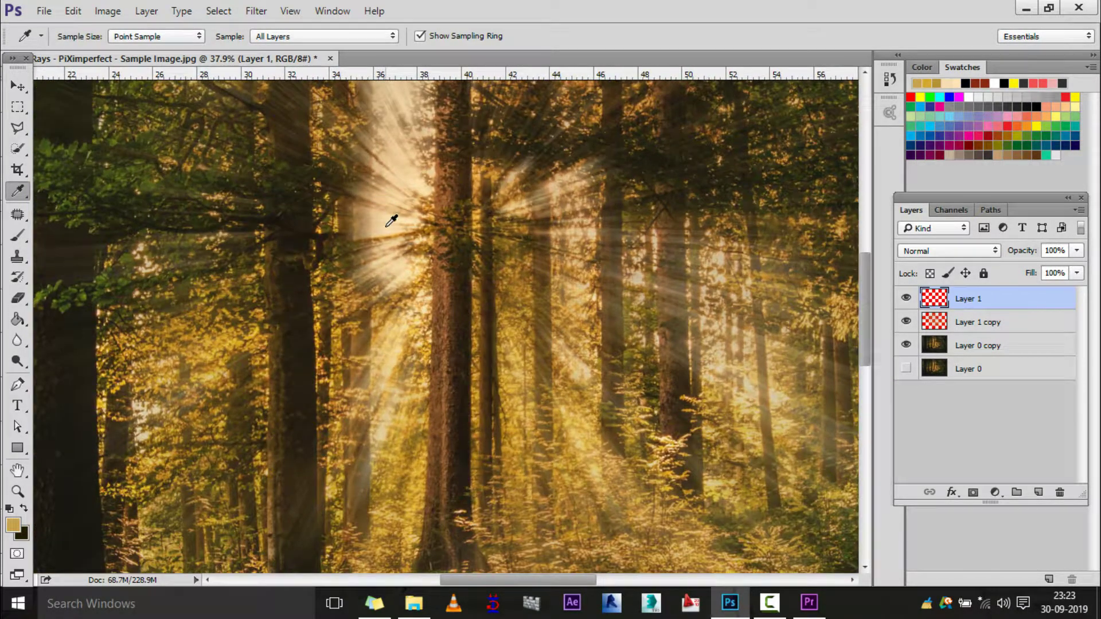
{"action": "left_click", "coordinate": [387, 226]}
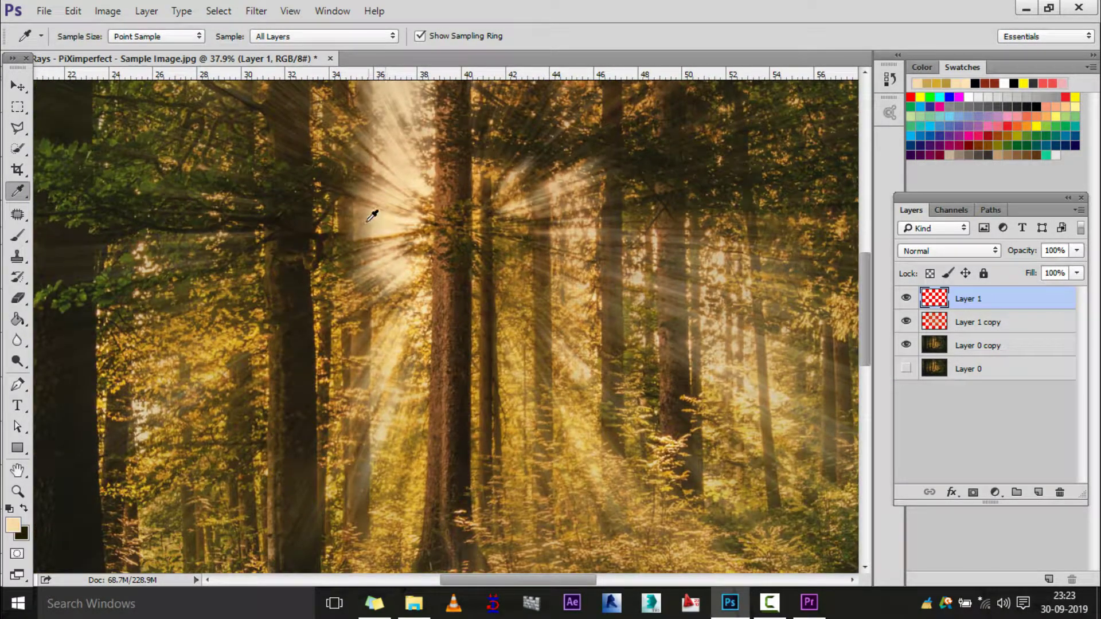
{"action": "left_click", "coordinate": [393, 231]}
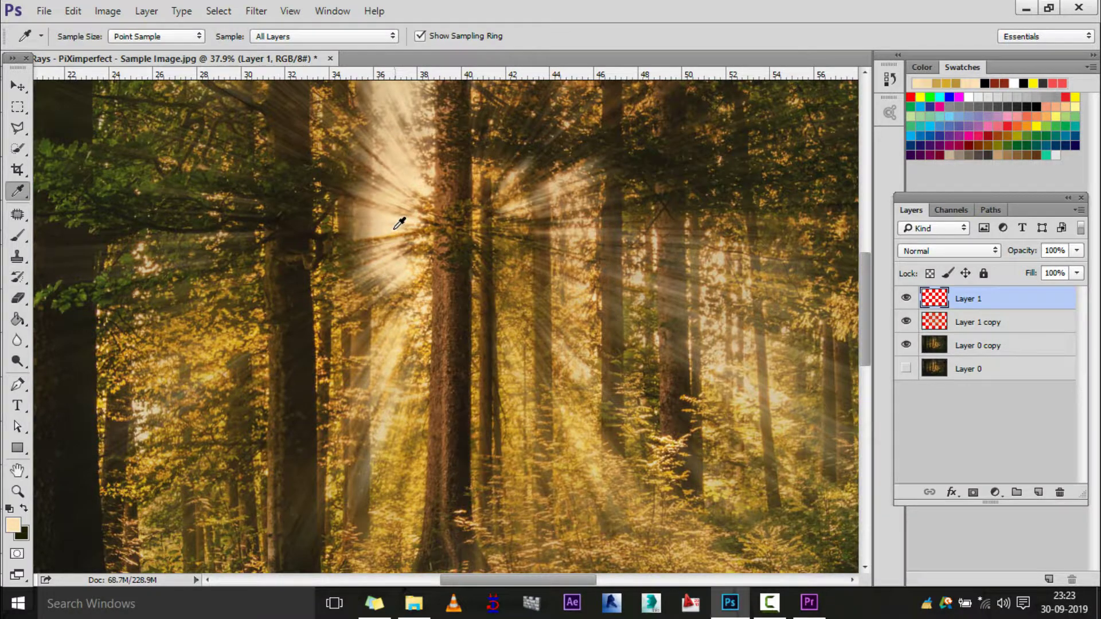
{"action": "scroll", "coordinate": [378, 230], "scroll_direction": "down", "scroll_amount": 3}
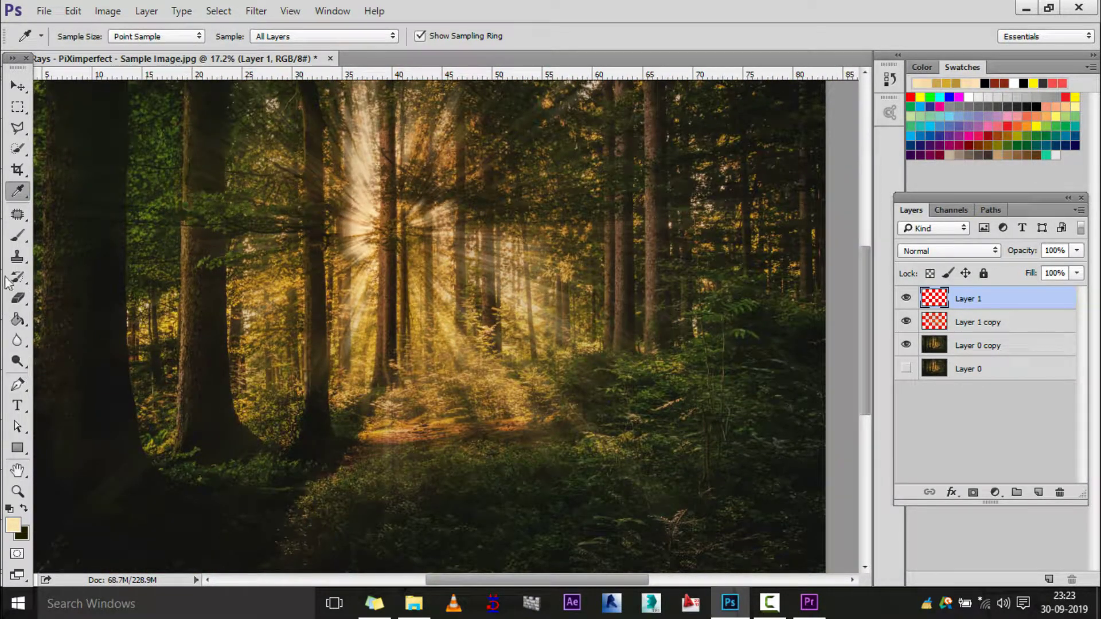
- Paint five soft cream glows at 100% opacity across the lower foliage and right-hand bushes
{"action": "left_click", "coordinate": [17, 235]}
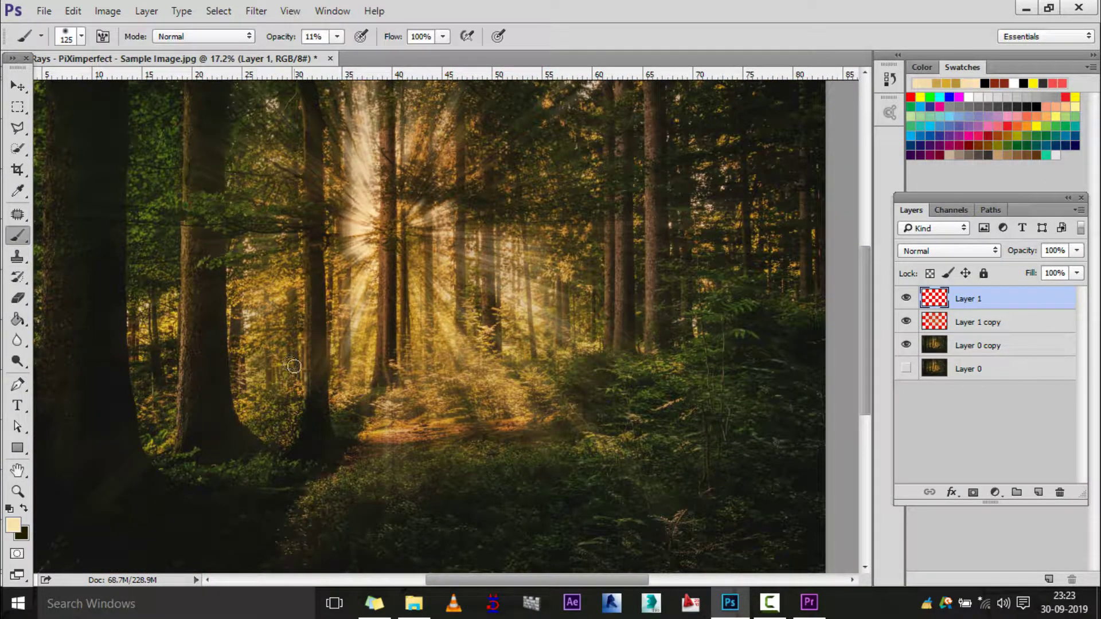
{"action": "key", "text": "bracketright"}
{"action": "key", "text": "bracketright"}
{"action": "key", "text": "bracketright"}
{"action": "key", "text": "bracketright"}
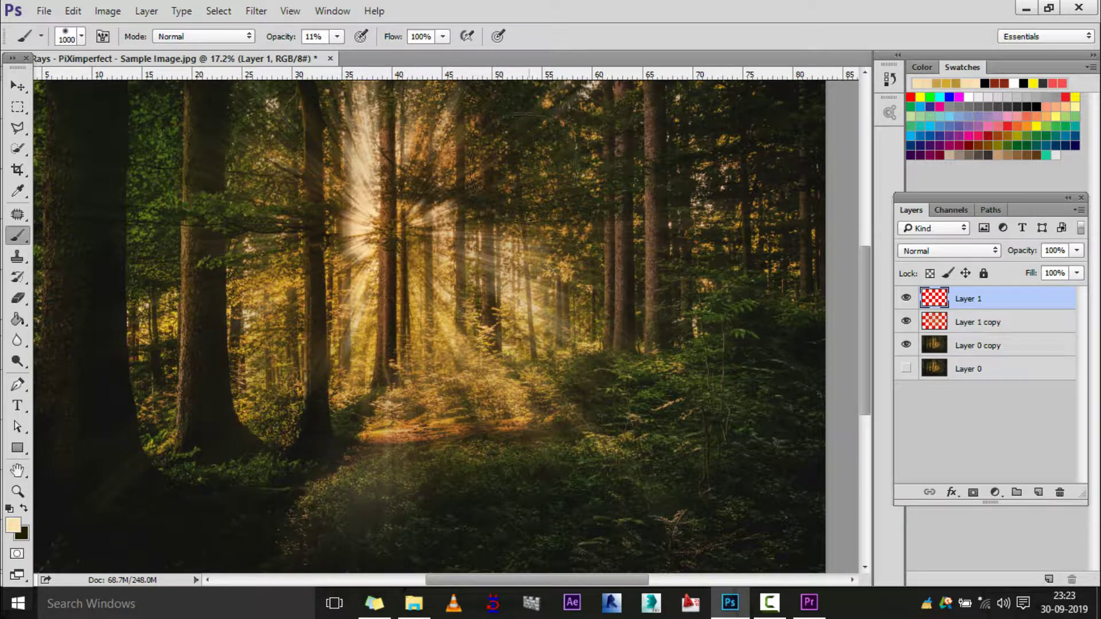
{"action": "key", "text": "Return"}
{"action": "key", "text": "bracketleft"}
{"action": "key", "text": "bracketleft"}
{"action": "left_click", "coordinate": [356, 496]}
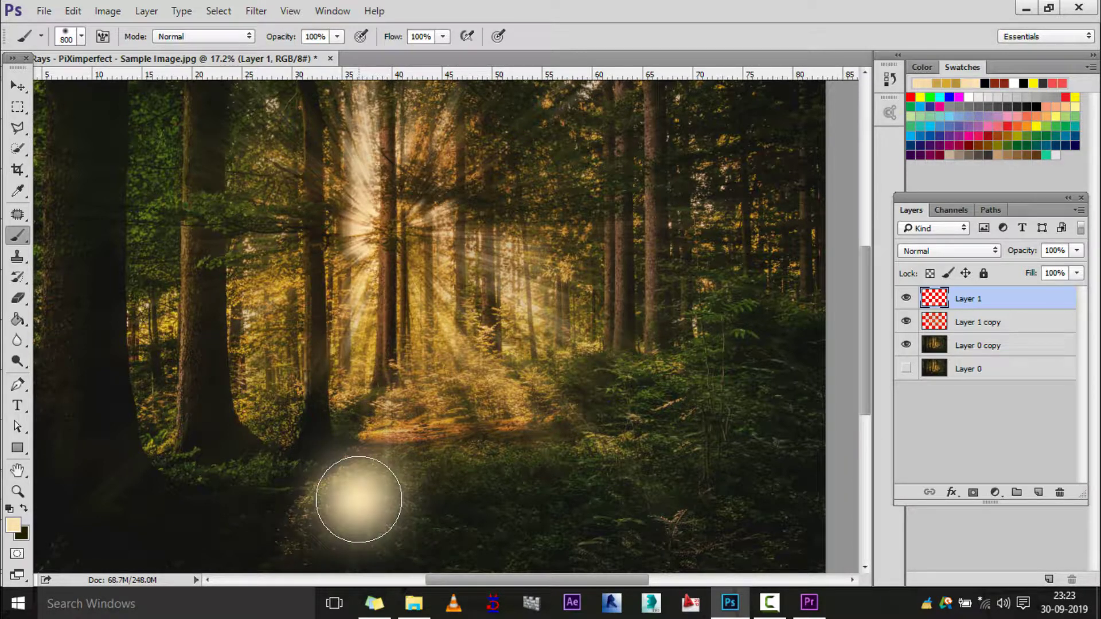
{"action": "left_click", "coordinate": [479, 511]}
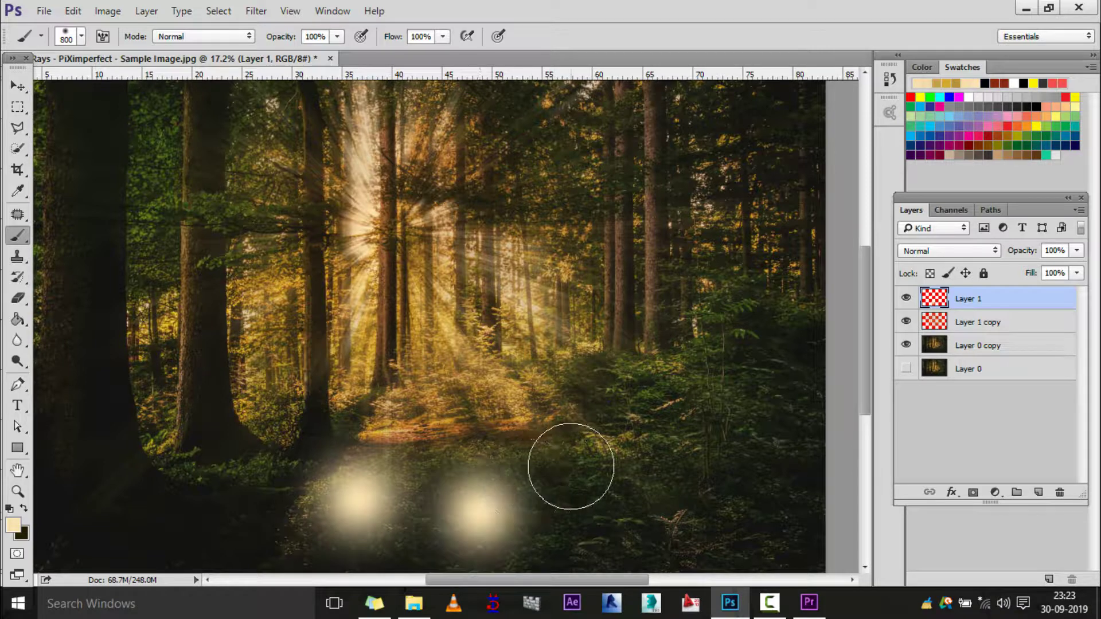
{"action": "left_click", "coordinate": [582, 464]}
{"action": "key", "text": "bracketleft"}
{"action": "key", "text": "bracketleft"}
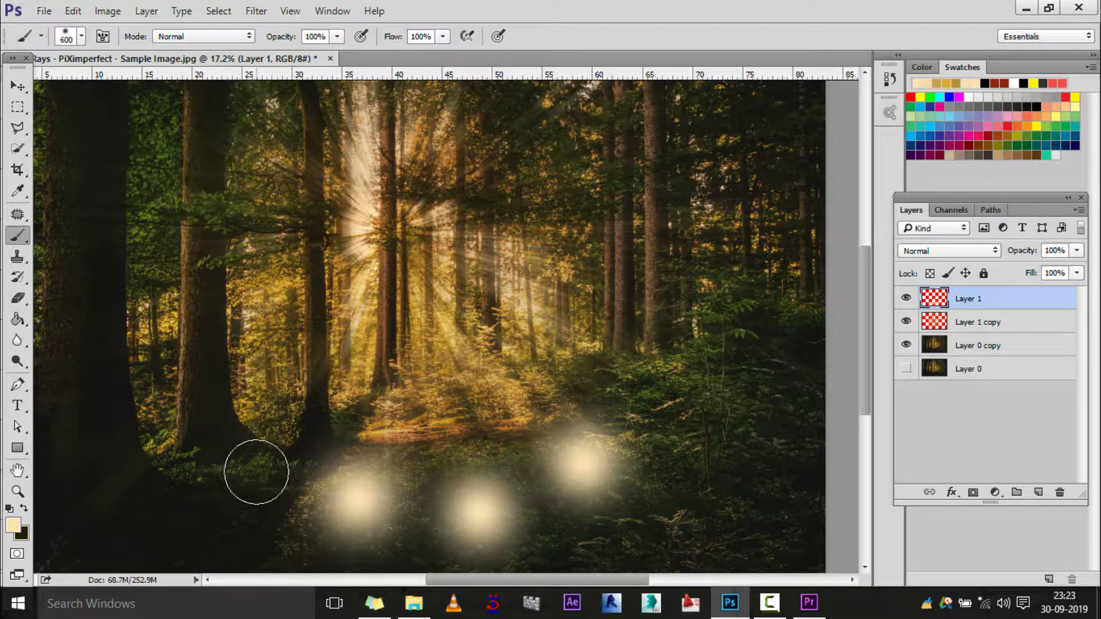
{"action": "left_click", "coordinate": [256, 472]}
{"action": "key", "text": "bracketright"}
{"action": "left_click", "coordinate": [663, 381]}
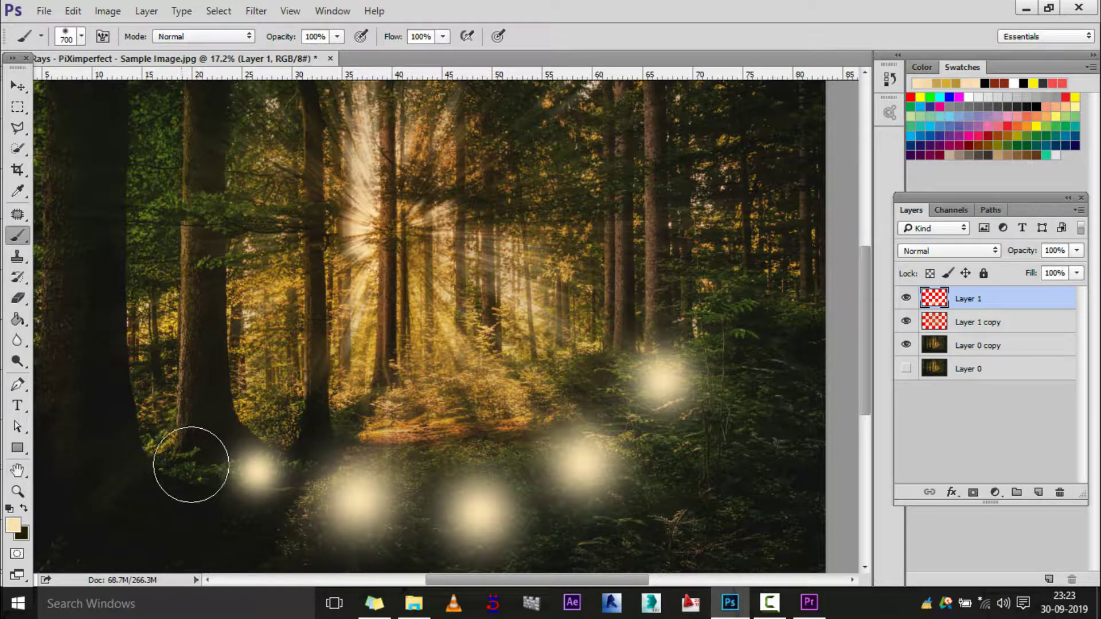
{"action": "left_click", "coordinate": [927, 255]}
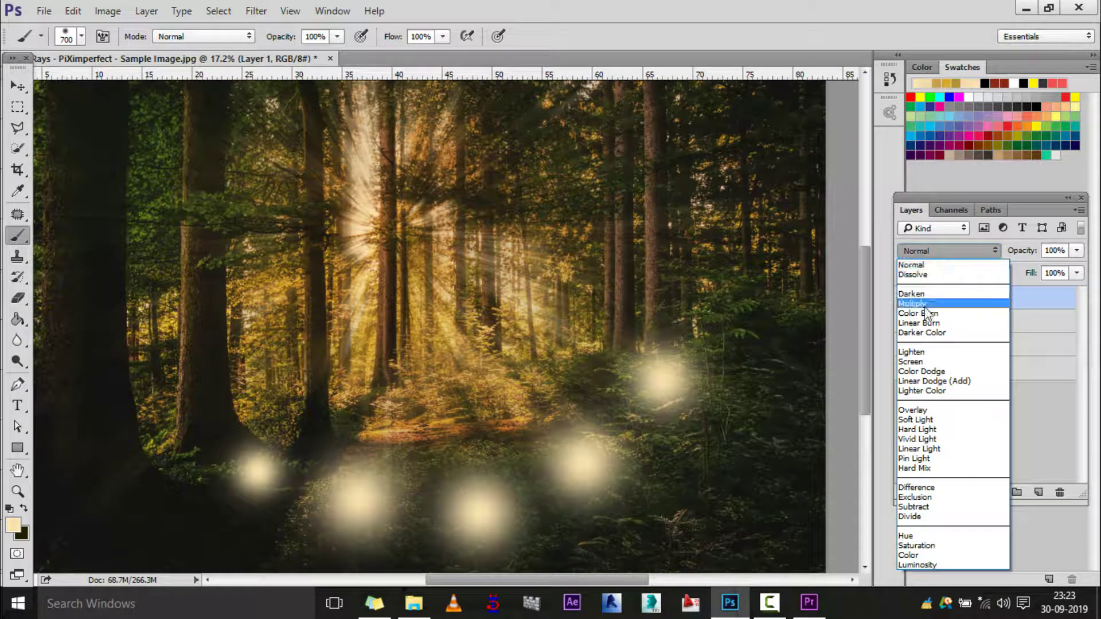
{"action": "left_click", "coordinate": [921, 371]}
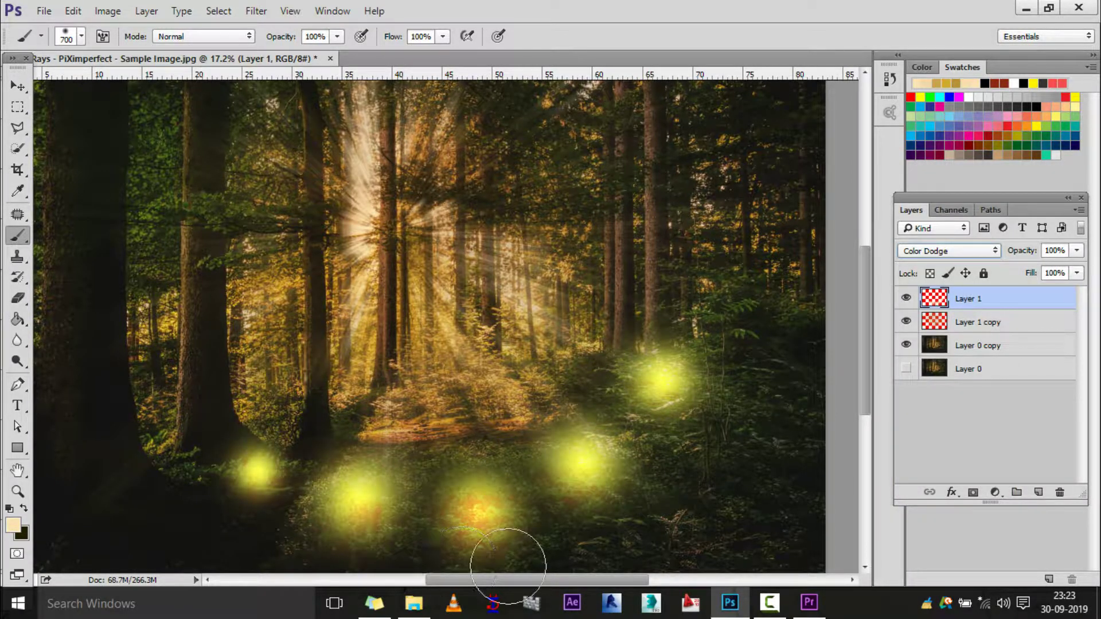
{"action": "left_click", "coordinate": [17, 85]}
{"action": "scroll", "coordinate": [551, 507], "scroll_direction": "up", "scroll_amount": 2}
{"action": "scroll", "coordinate": [550, 507], "scroll_direction": "up", "scroll_amount": 2}
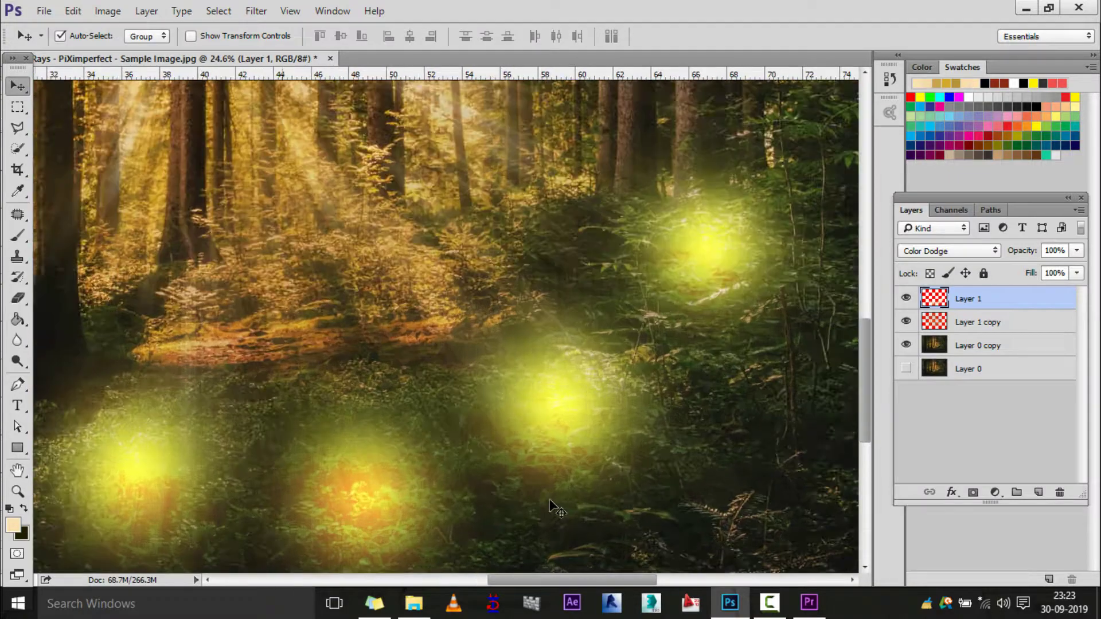
{"action": "scroll", "coordinate": [546, 404], "scroll_direction": "down", "scroll_amount": 2}
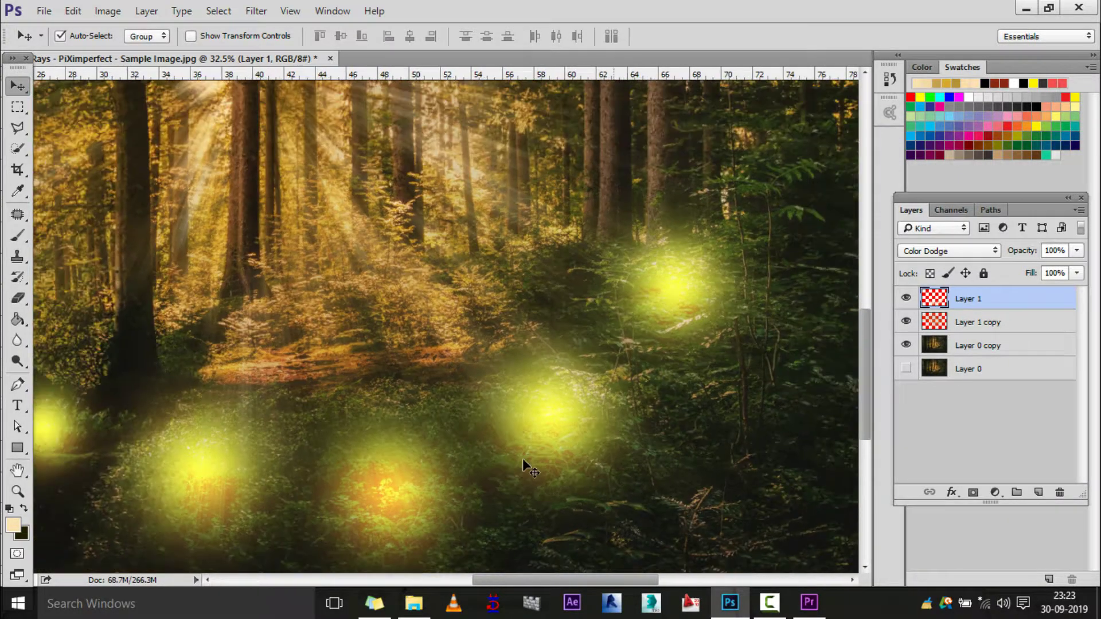
{"action": "scroll", "coordinate": [597, 381], "scroll_direction": "down", "scroll_amount": 2}
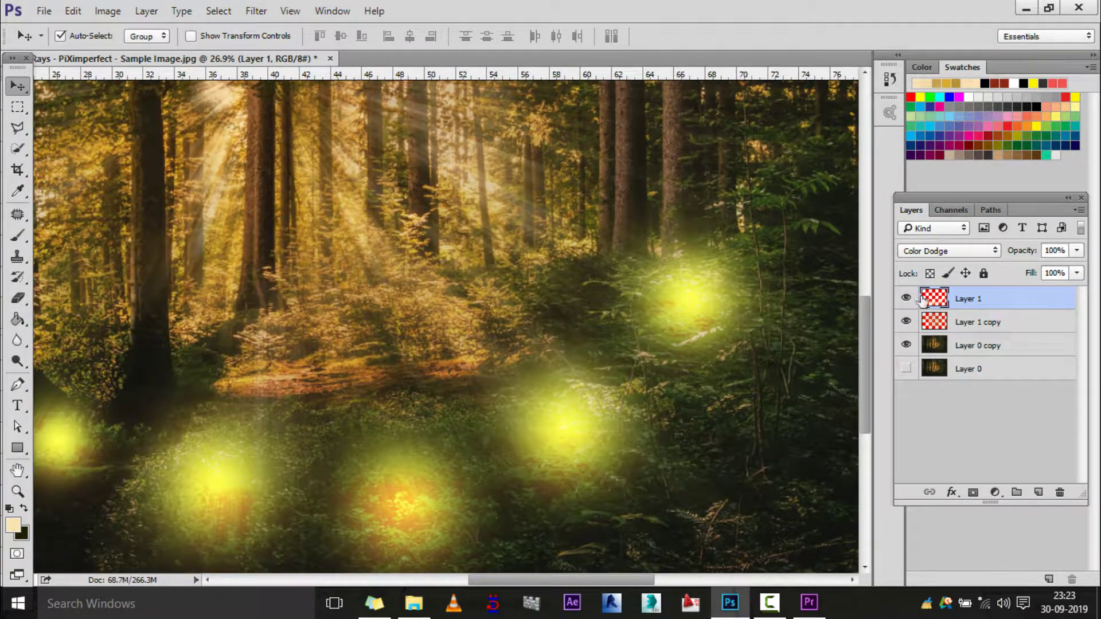
- Split the glow layer's Underlying Layer black Blend If slider so the glows fade over dark areas
{"action": "double_click", "coordinate": [1050, 302]}
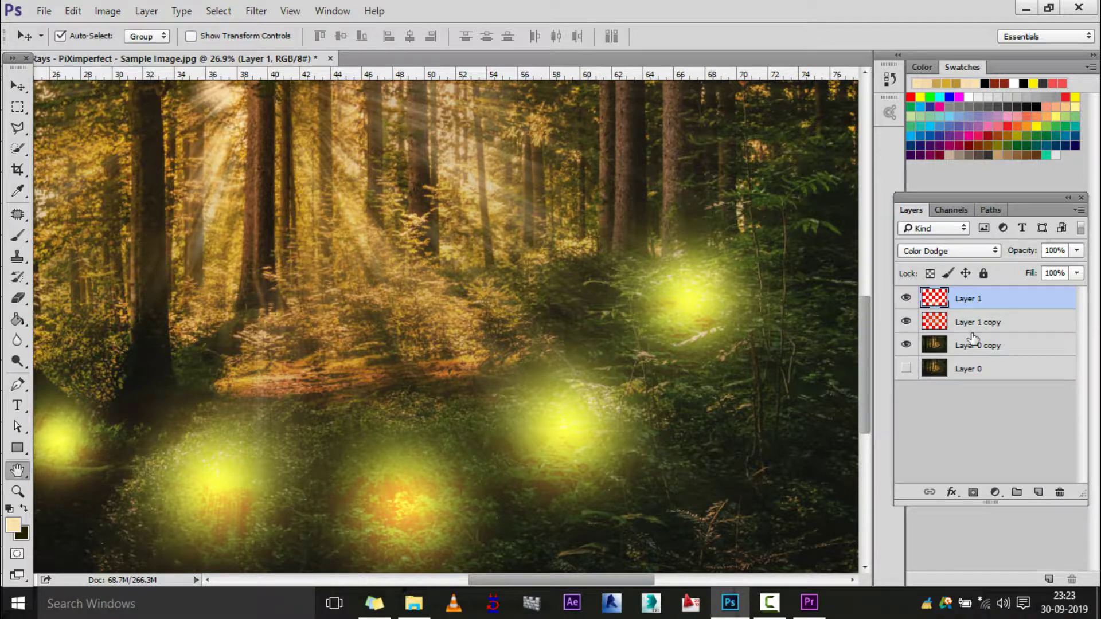
{"action": "left_click_drag", "start_coordinate": [466, 74], "coordinate": [546, 154]}
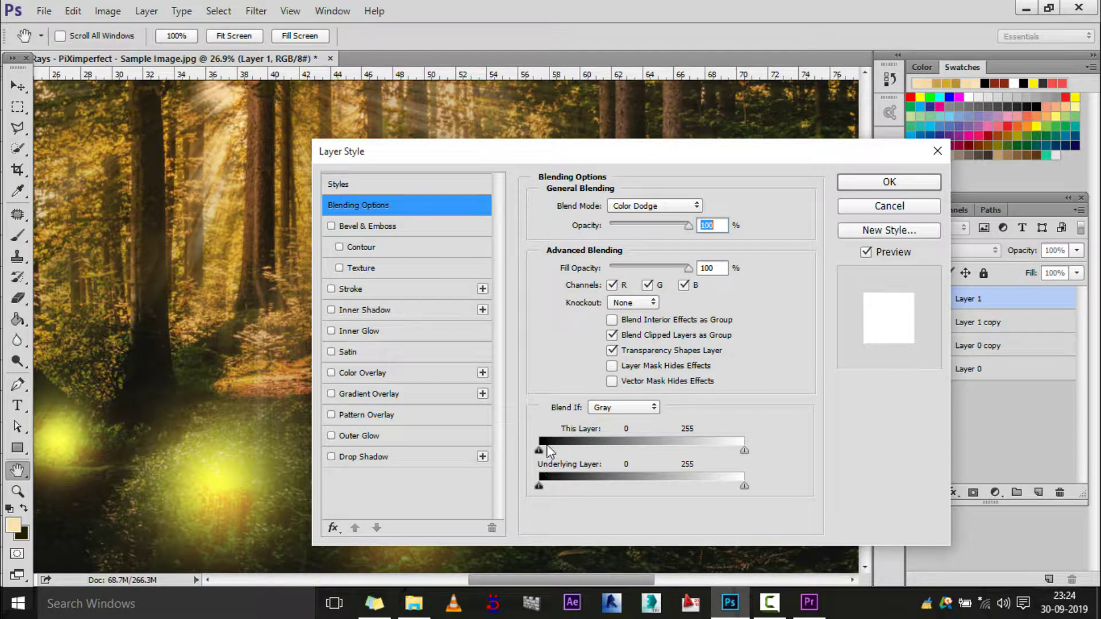
{"action": "left_click_drag", "start_coordinate": [542, 450], "coordinate": [624, 450]}
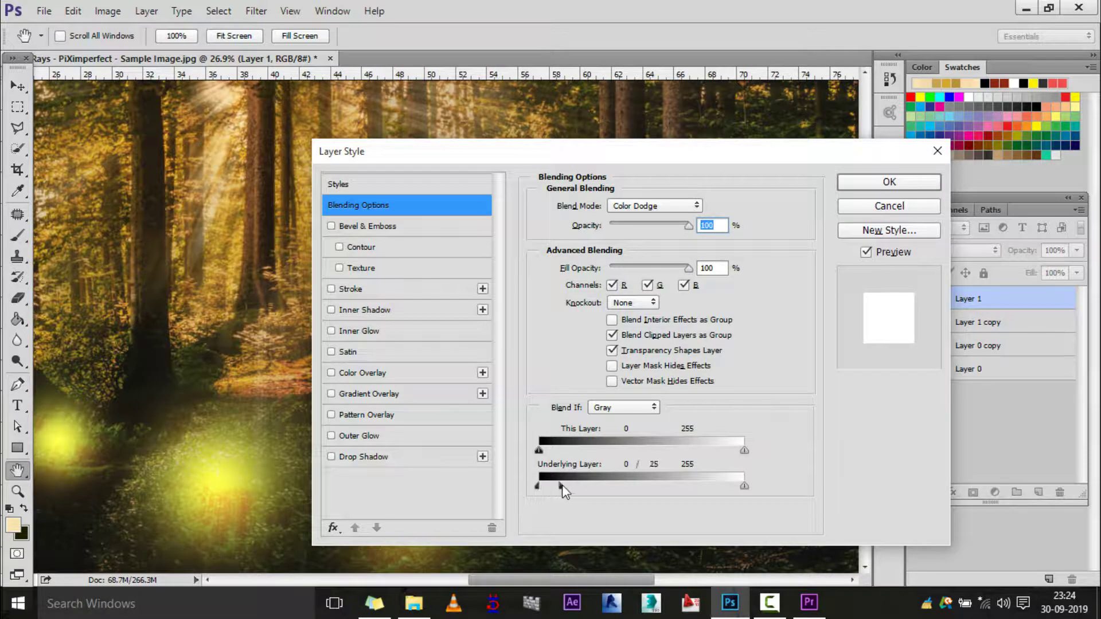
{"action": "mouse_move", "coordinate": [562, 487]}
{"action": "left_mouse_down"}
{"action": "mouse_move", "coordinate": [613, 488]}
{"action": "mouse_move", "coordinate": [521, 493]}
{"action": "left_mouse_up"}
{"action": "mouse_move", "coordinate": [542, 157]}
{"action": "left_mouse_down"}
{"action": "mouse_move", "coordinate": [705, 118]}
{"action": "mouse_move", "coordinate": [676, 90]}
{"action": "left_mouse_up"}
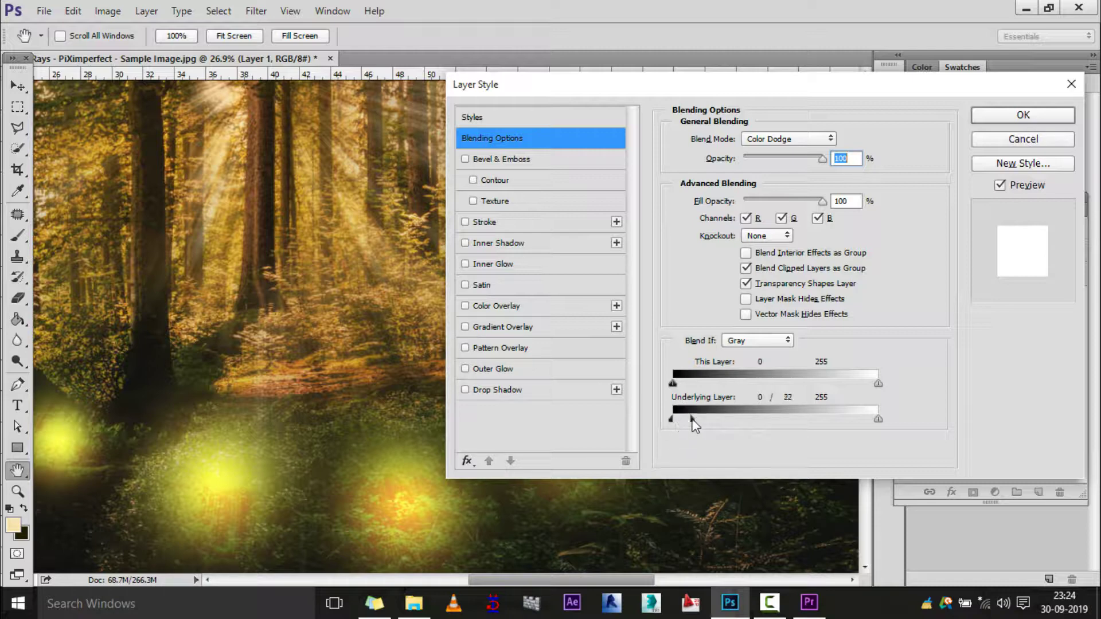
{"action": "mouse_move", "coordinate": [692, 419]}
{"action": "left_mouse_down"}
{"action": "mouse_move", "coordinate": [758, 419]}
{"action": "mouse_move", "coordinate": [711, 420]}
{"action": "mouse_move", "coordinate": [722, 425]}
{"action": "left_mouse_up"}
{"action": "mouse_move", "coordinate": [542, 105]}
{"action": "left_mouse_down"}
{"action": "mouse_move", "coordinate": [1006, 288]}
{"action": "mouse_move", "coordinate": [984, 273]}
{"action": "mouse_move", "coordinate": [630, 337]}
{"action": "mouse_move", "coordinate": [713, 139]}
{"action": "mouse_move", "coordinate": [645, 122]}
{"action": "left_mouse_up"}
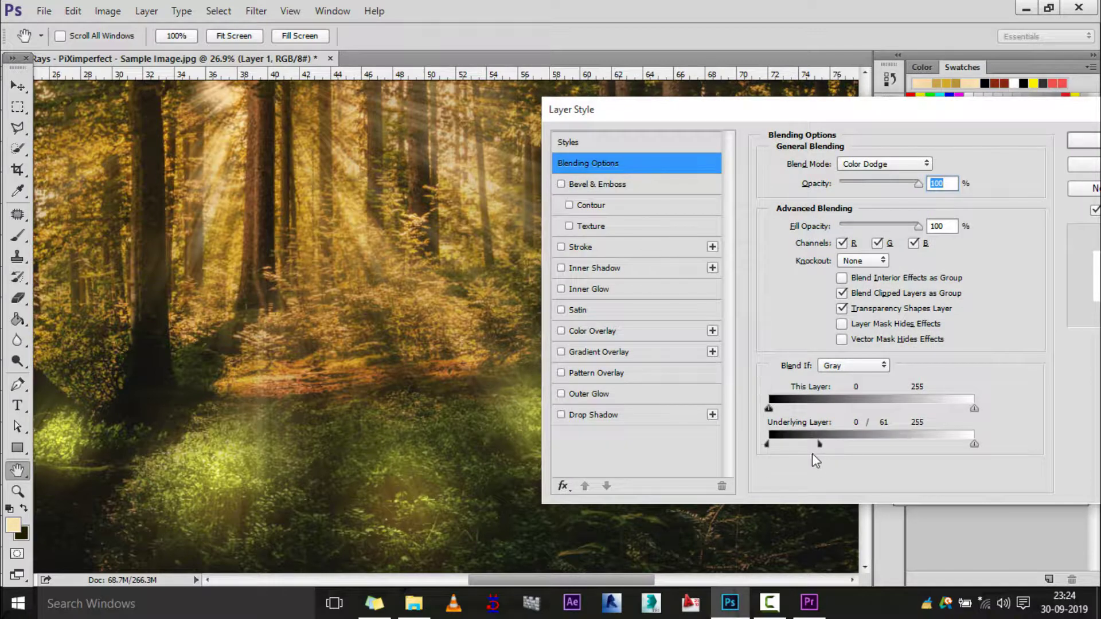
{"action": "mouse_move", "coordinate": [819, 446]}
{"action": "left_mouse_down"}
{"action": "mouse_move", "coordinate": [870, 445]}
{"action": "mouse_move", "coordinate": [798, 445]}
{"action": "mouse_move", "coordinate": [872, 445]}
{"action": "mouse_move", "coordinate": [835, 446]}
{"action": "left_mouse_up"}
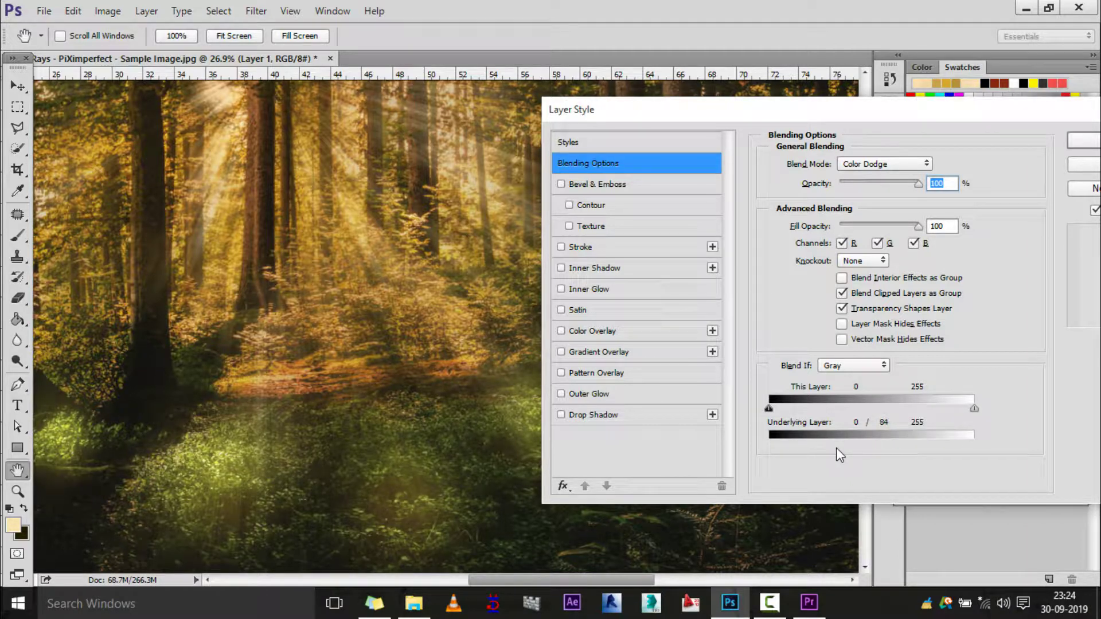
{"action": "left_click", "coordinate": [1082, 141]}
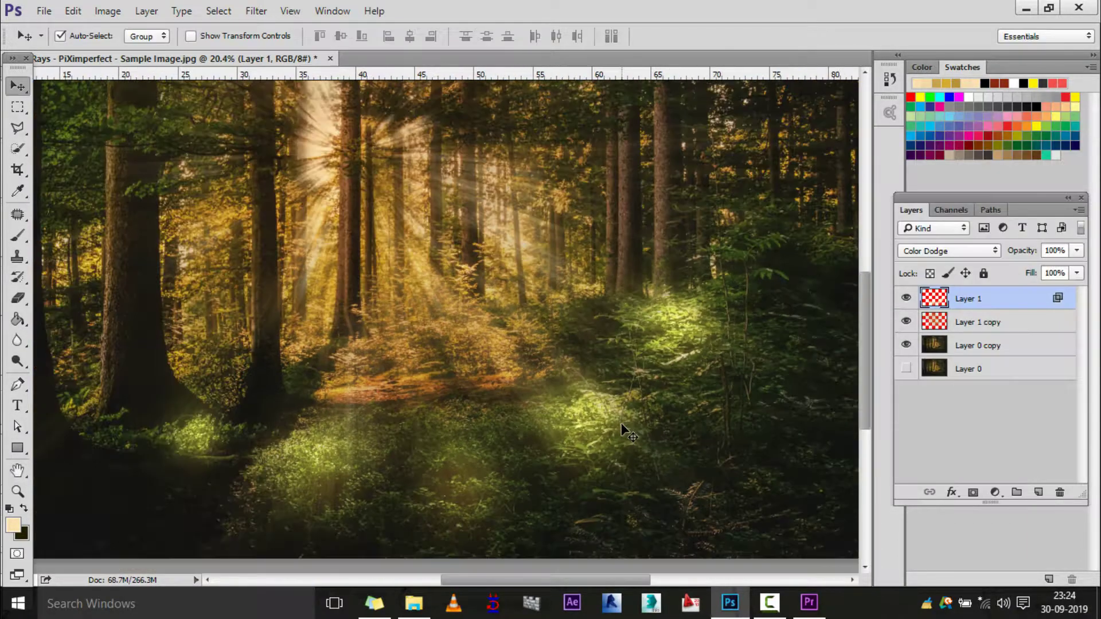
{"action": "scroll", "coordinate": [539, 309], "scroll_direction": "down", "scroll_amount": 3}
{"action": "scroll", "coordinate": [539, 309], "scroll_direction": "up", "scroll_amount": 2}
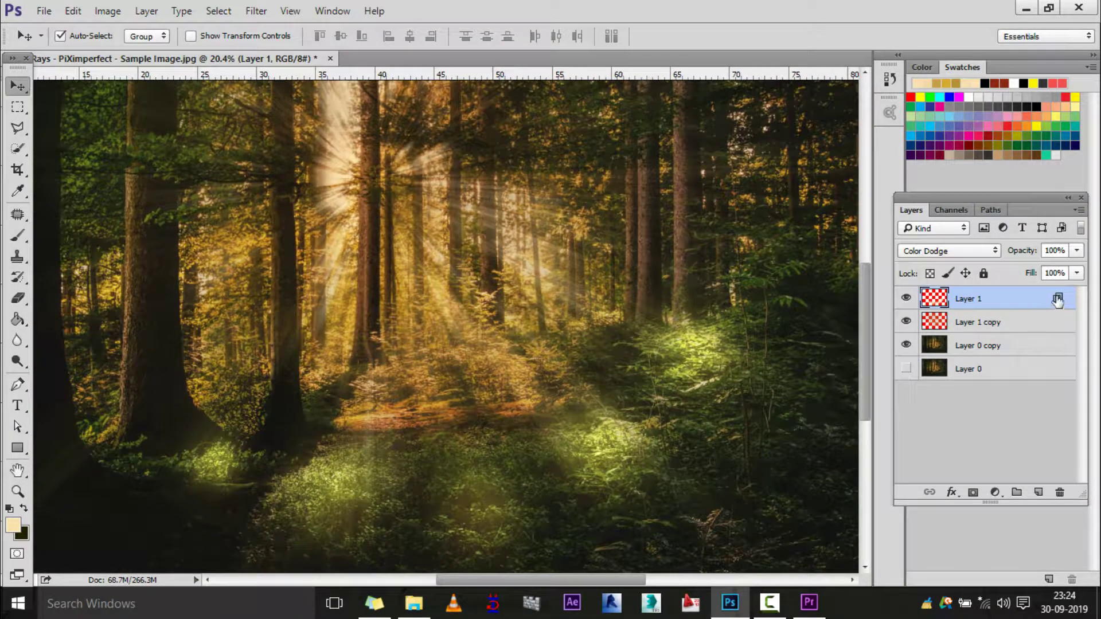
- Push the split Blend If slider's right half to about 178 so the glows fade further
{"action": "double_click", "coordinate": [1014, 309]}
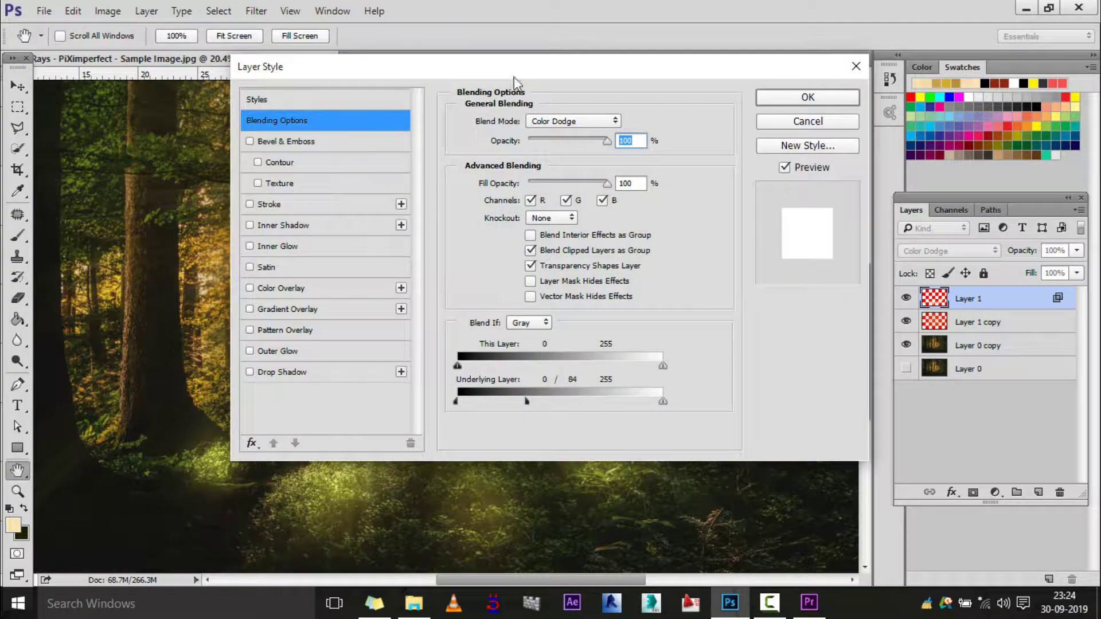
{"action": "left_click_drag", "start_coordinate": [515, 80], "coordinate": [729, 37]}
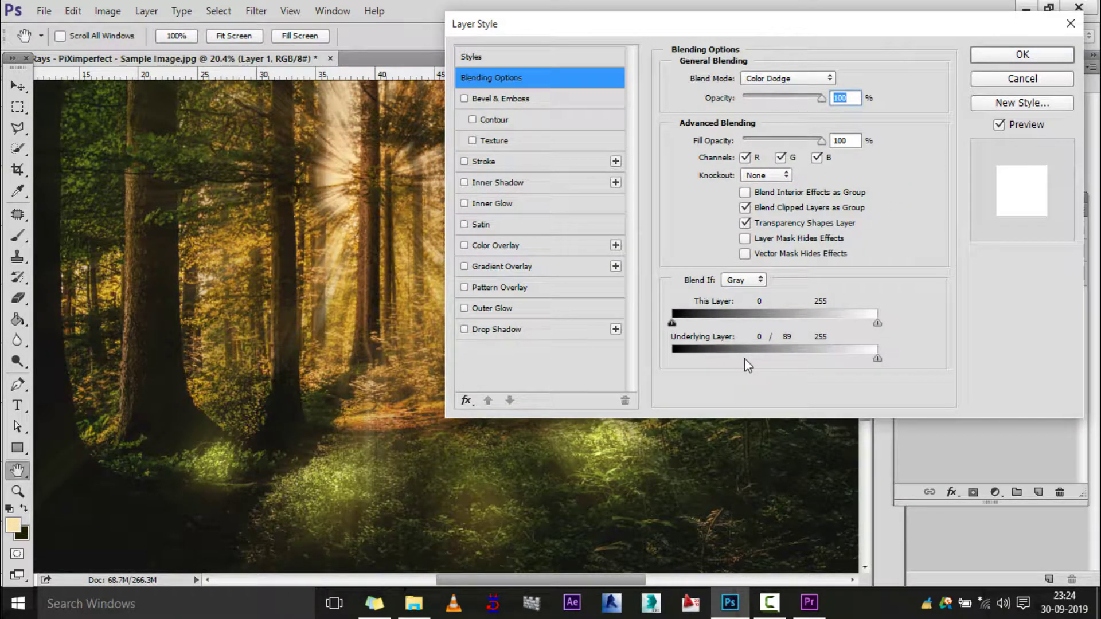
{"action": "left_click_drag", "start_coordinate": [745, 358], "coordinate": [816, 368]}
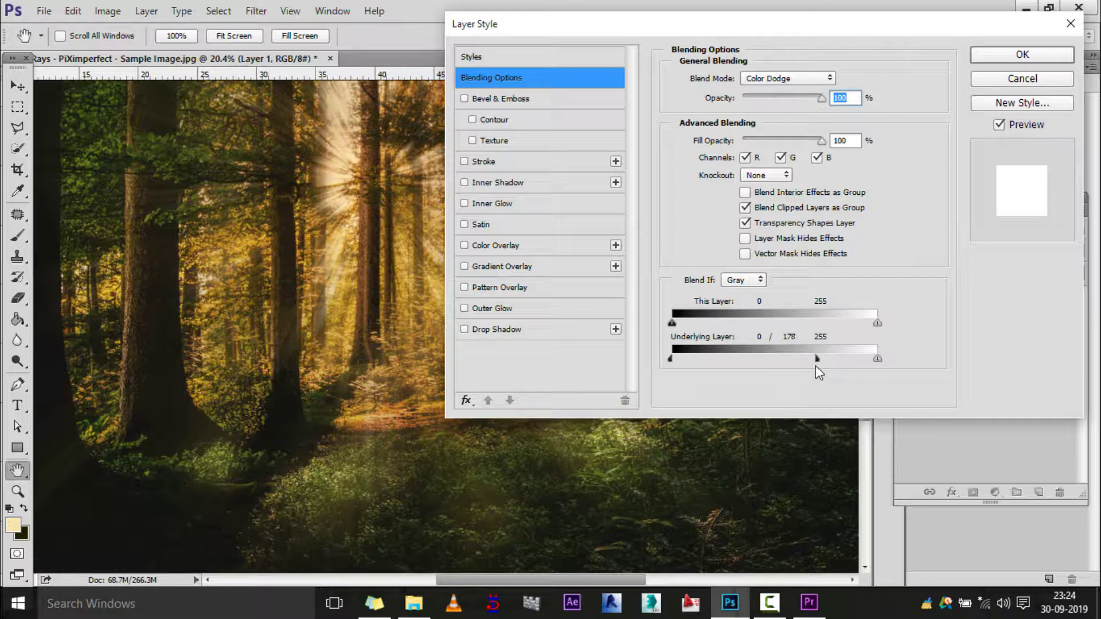
{"action": "left_click", "coordinate": [1022, 54]}
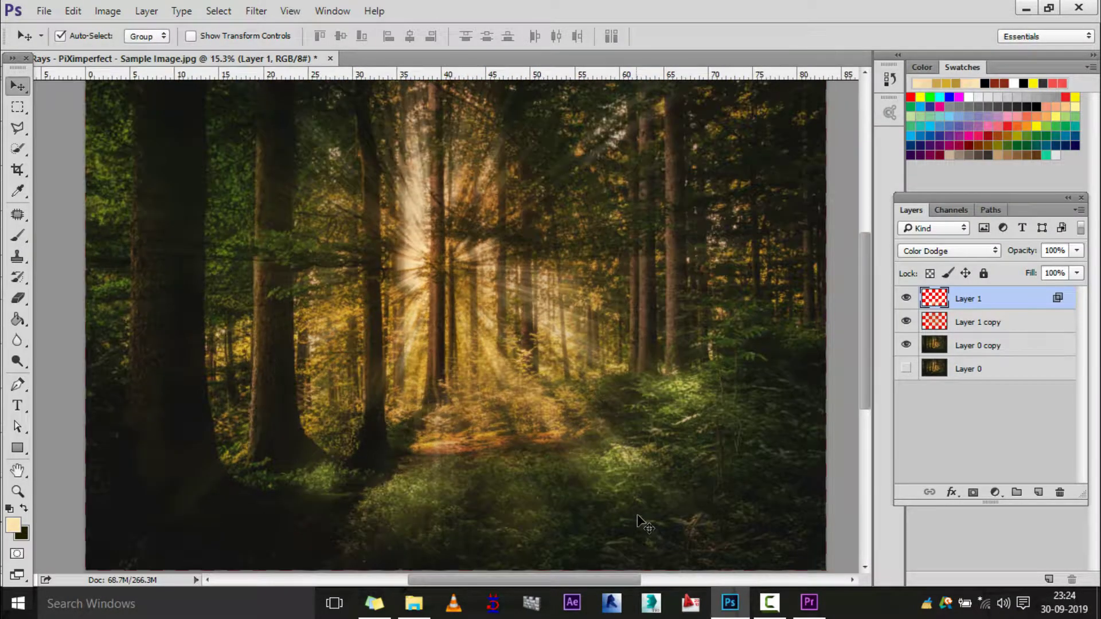
{"action": "left_click", "coordinate": [906, 299]}
{"action": "left_click", "coordinate": [907, 298]}
{"action": "scroll", "coordinate": [753, 396], "scroll_direction": "up", "scroll_amount": 1}
{"action": "scroll", "coordinate": [643, 458], "scroll_direction": "up", "scroll_amount": 3}
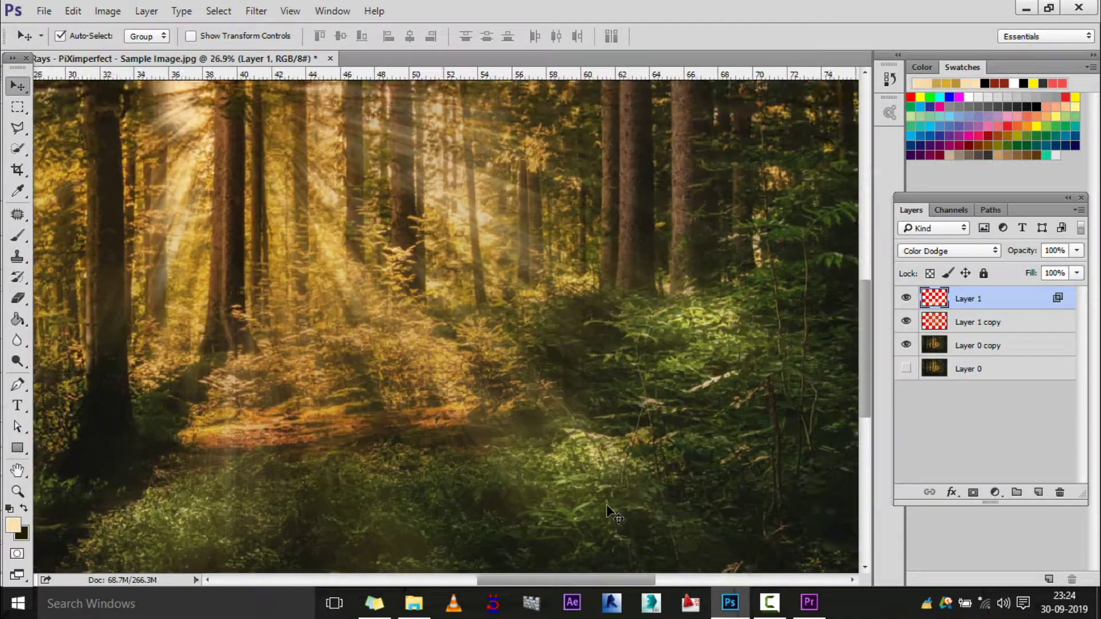
{"action": "scroll", "coordinate": [609, 510], "scroll_direction": "up", "scroll_amount": 3}
{"action": "scroll", "coordinate": [439, 480], "scroll_direction": "up", "scroll_amount": 3}
{"action": "scroll", "coordinate": [152, 444], "scroll_direction": "up", "scroll_amount": 2}
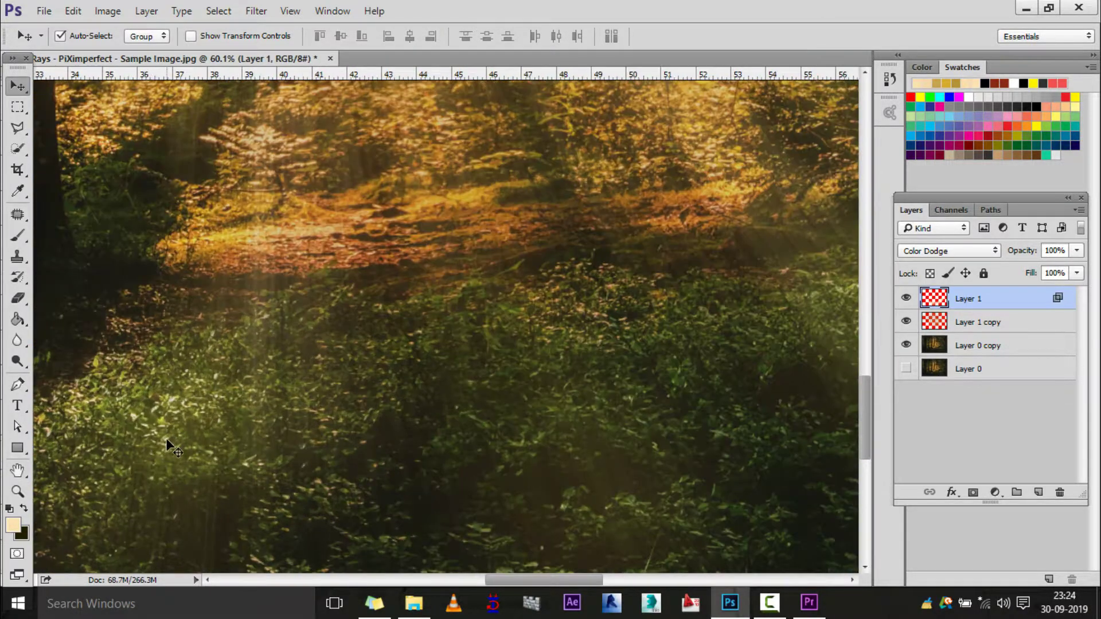
{"action": "scroll", "coordinate": [251, 470], "scroll_direction": "down", "scroll_amount": 2}
{"action": "scroll", "coordinate": [270, 449], "scroll_direction": "down", "scroll_amount": 1}
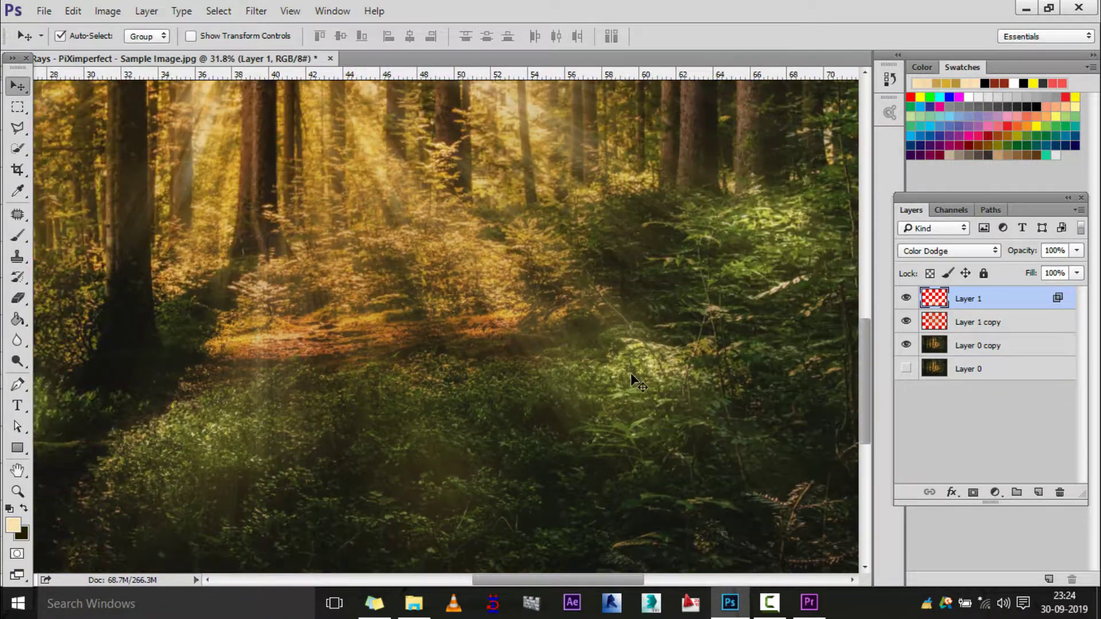
{"action": "scroll", "coordinate": [659, 401], "scroll_direction": "up", "scroll_amount": 2}
{"action": "scroll", "coordinate": [700, 430], "scroll_direction": "down", "scroll_amount": 3}
{"action": "scroll", "coordinate": [285, 216], "scroll_direction": "up", "scroll_amount": 1}
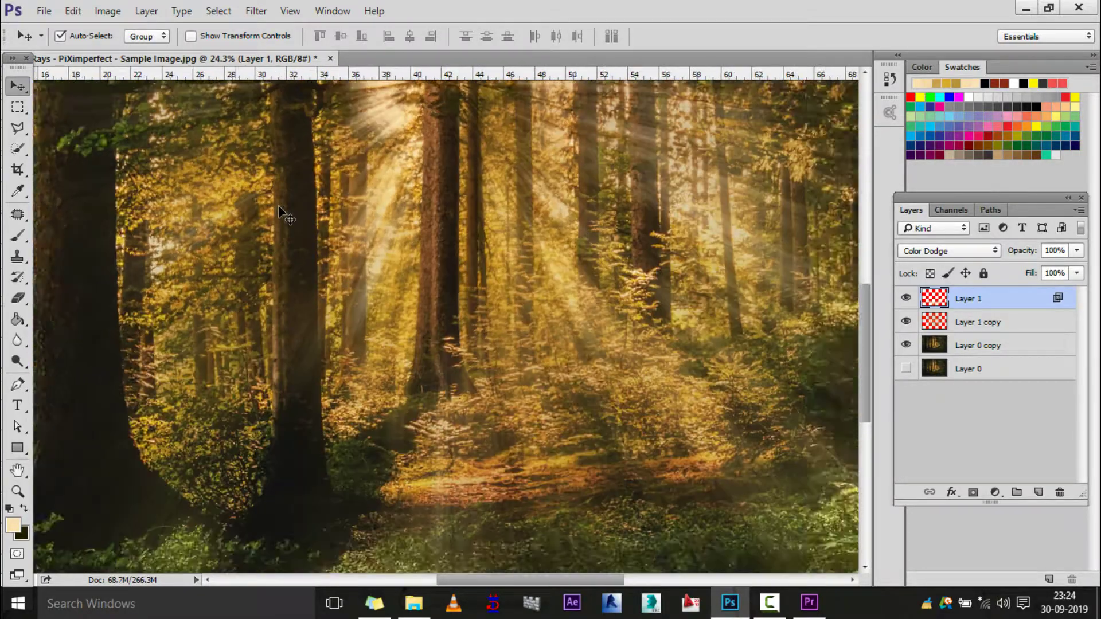
{"action": "scroll", "coordinate": [387, 378], "scroll_direction": "up", "scroll_amount": 1}
{"action": "scroll", "coordinate": [387, 379], "scroll_direction": "down", "scroll_amount": 2}
{"action": "scroll", "coordinate": [491, 331], "scroll_direction": "down", "scroll_amount": 1}
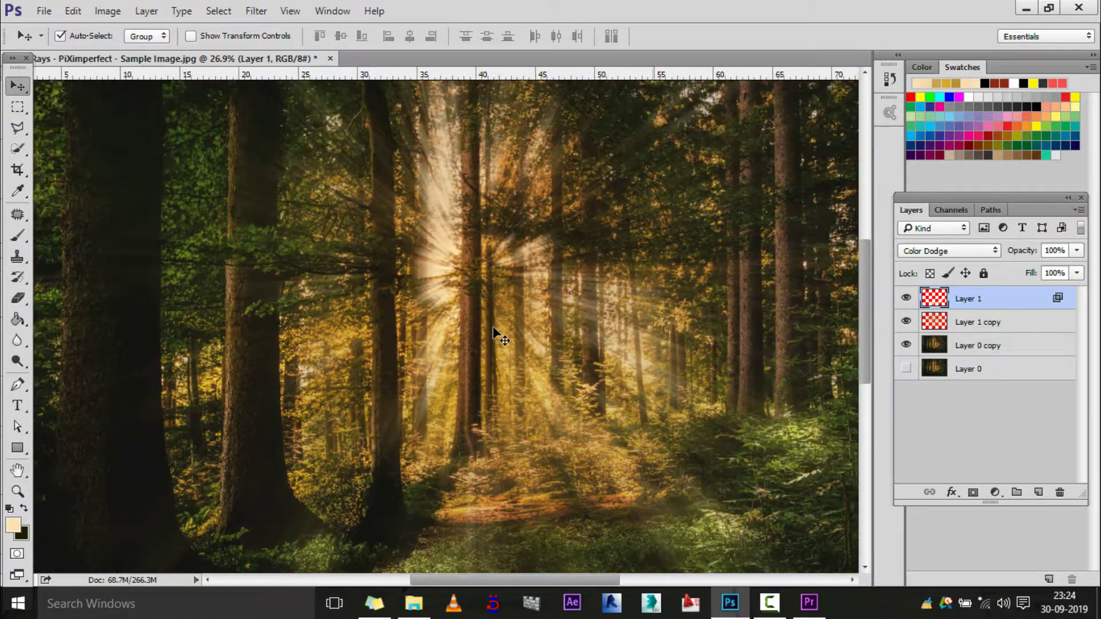
{"action": "scroll", "coordinate": [491, 331], "scroll_direction": "down", "scroll_amount": 1}
{"action": "left_click", "coordinate": [907, 322]}
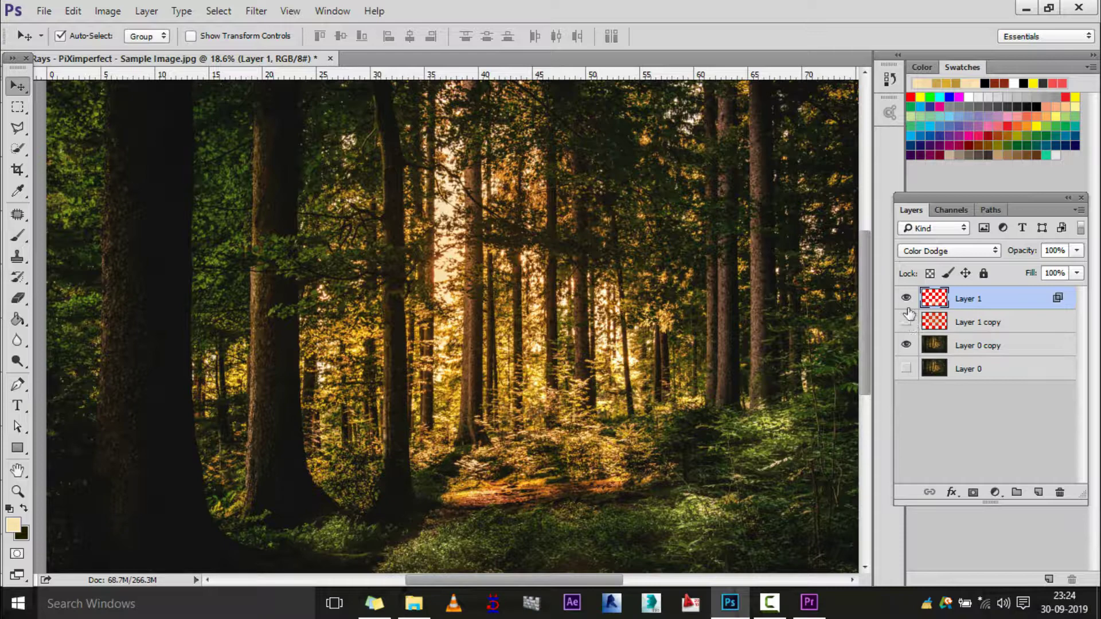
{"action": "left_click", "coordinate": [906, 297]}
{"action": "scroll", "coordinate": [559, 368], "scroll_direction": "down", "scroll_amount": 1}
{"action": "scroll", "coordinate": [462, 239], "scroll_direction": "up", "scroll_amount": 1}
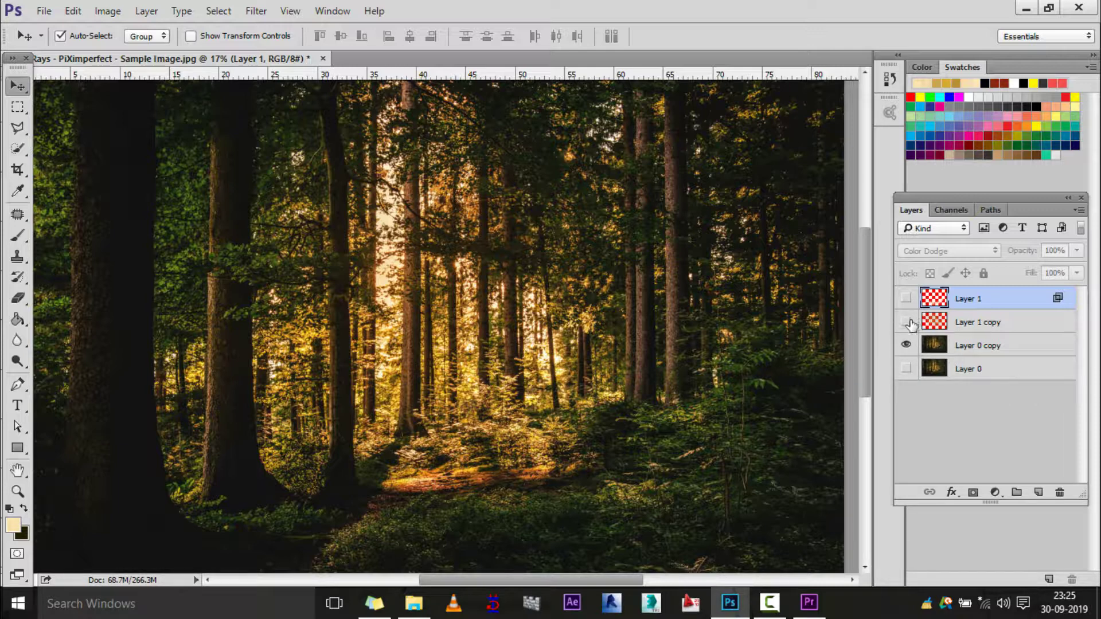
{"action": "left_click", "coordinate": [906, 298]}
{"action": "scroll", "coordinate": [590, 382], "scroll_direction": "down", "scroll_amount": 1}
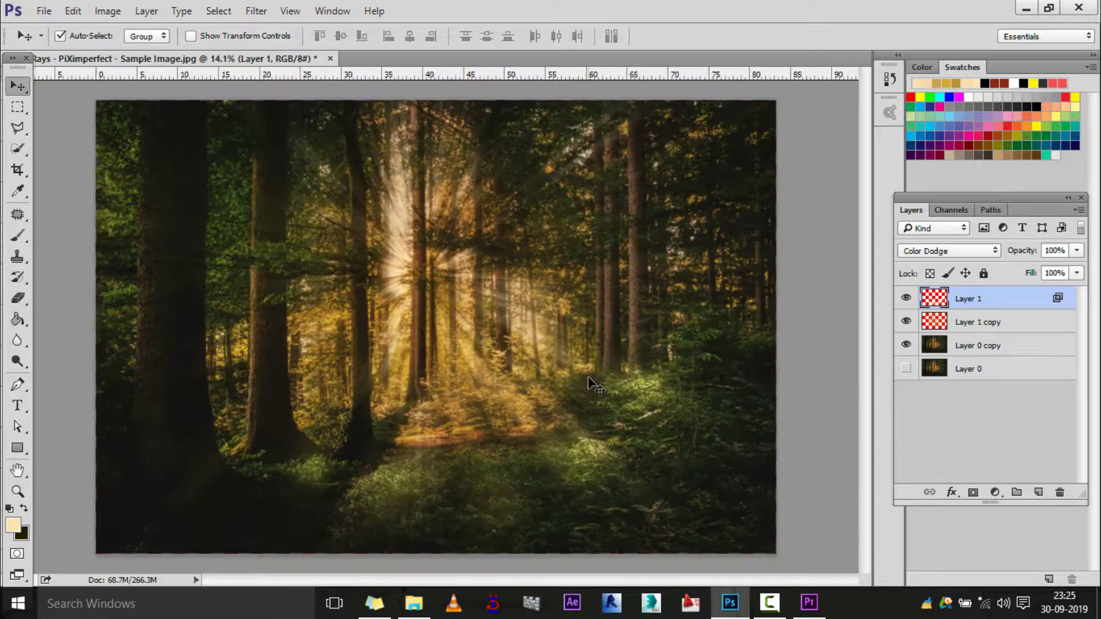
{"action": "scroll", "coordinate": [489, 246], "scroll_direction": "up", "scroll_amount": 1}
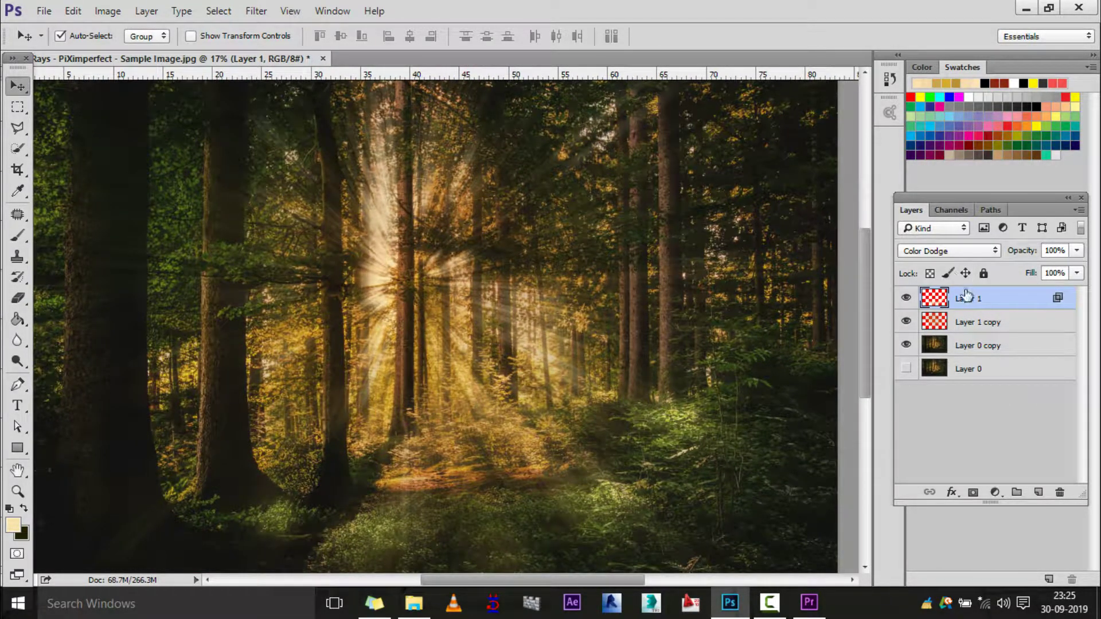
- Lower the opacity of the light-ray layer, Layer 1 copy, to 89%
{"action": "left_click", "coordinate": [974, 324]}
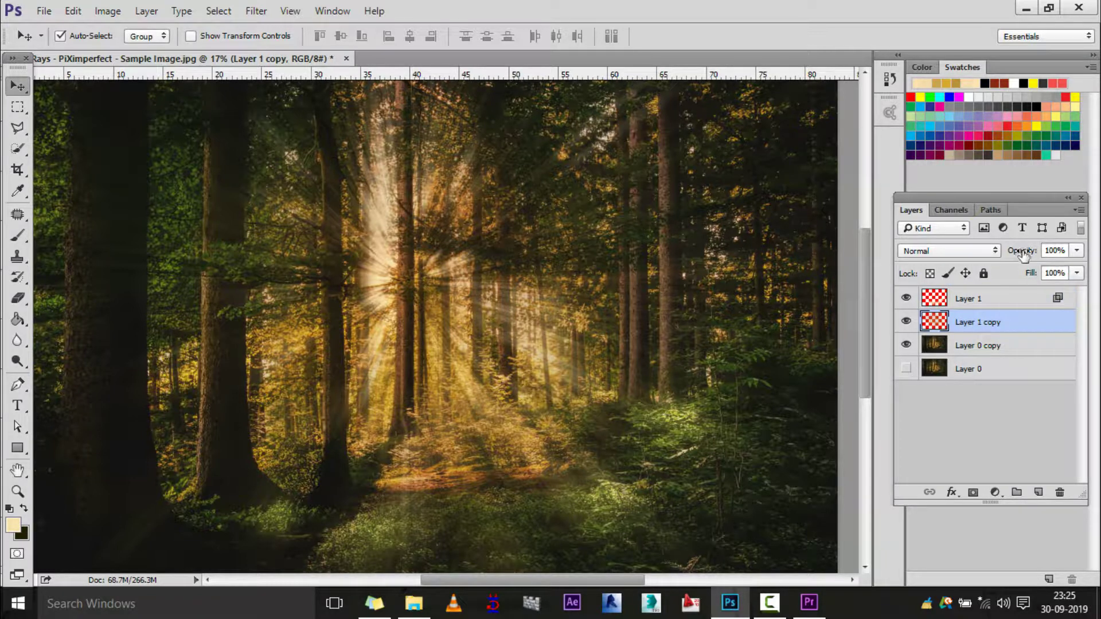
{"action": "mouse_move", "coordinate": [1013, 257]}
{"action": "left_mouse_down"}
{"action": "mouse_move", "coordinate": [1001, 259]}
{"action": "mouse_move", "coordinate": [1025, 257]}
{"action": "left_mouse_up"}
{"action": "scroll", "coordinate": [705, 376], "scroll_direction": "down", "scroll_amount": 1}
{"action": "scroll", "coordinate": [704, 376], "scroll_direction": "down", "scroll_amount": 1}
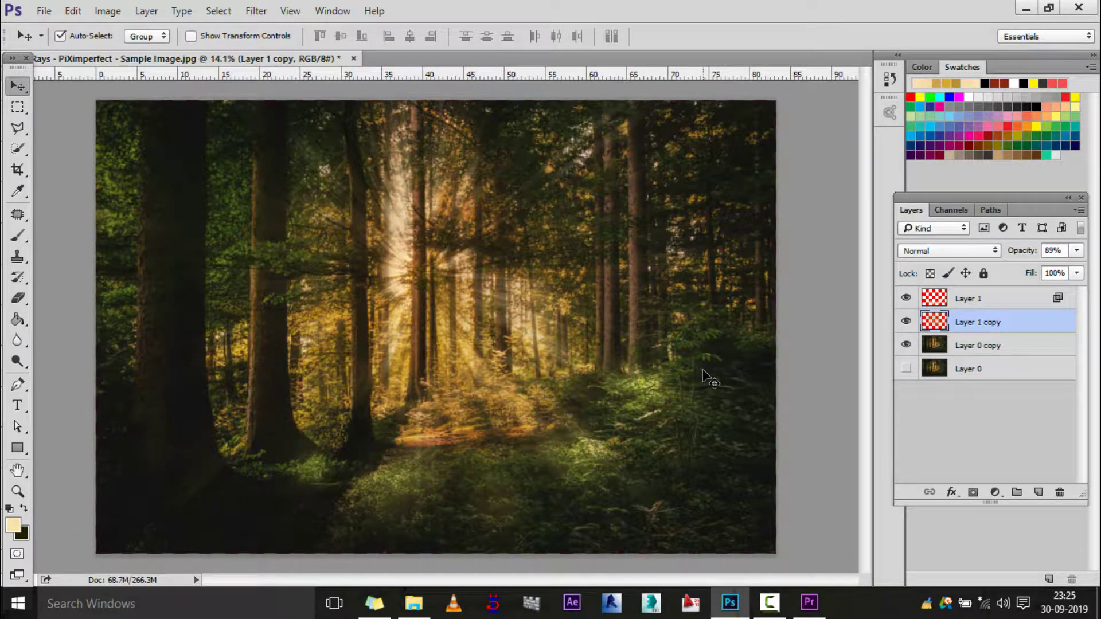